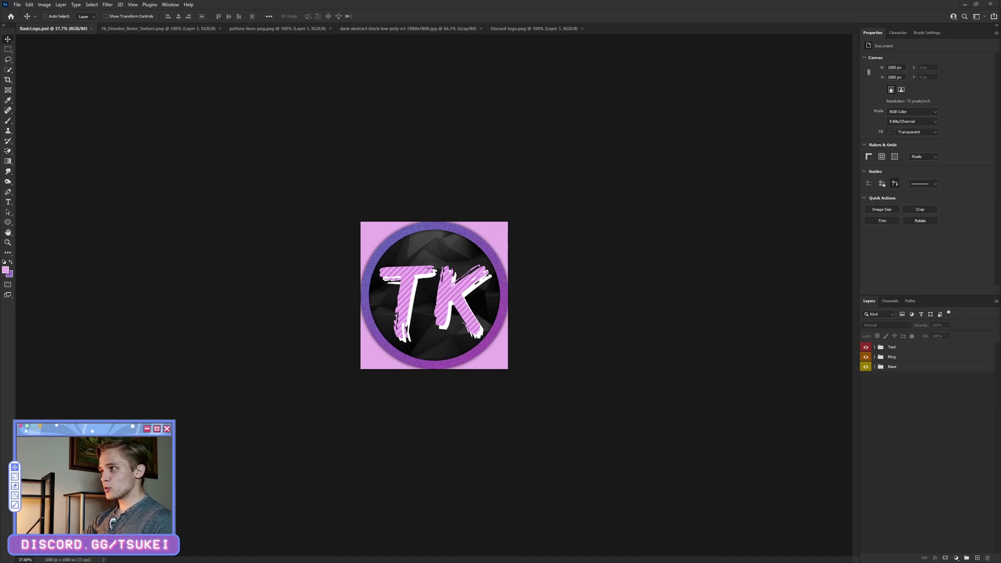
View the example logo in the browser and take the browser out of full screen
key(alt+Tab)
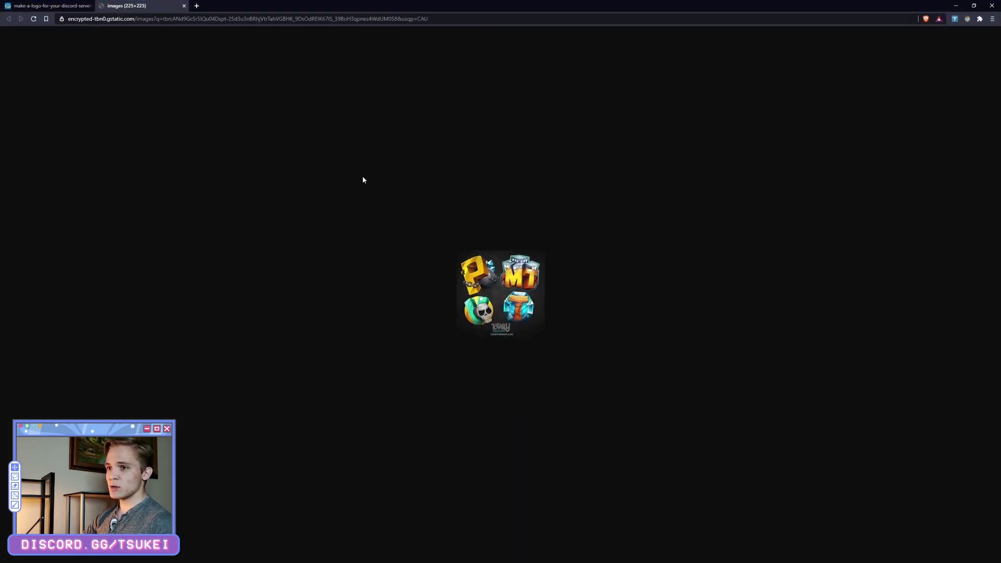
key(ctrl+Tab)
click(134, 5)
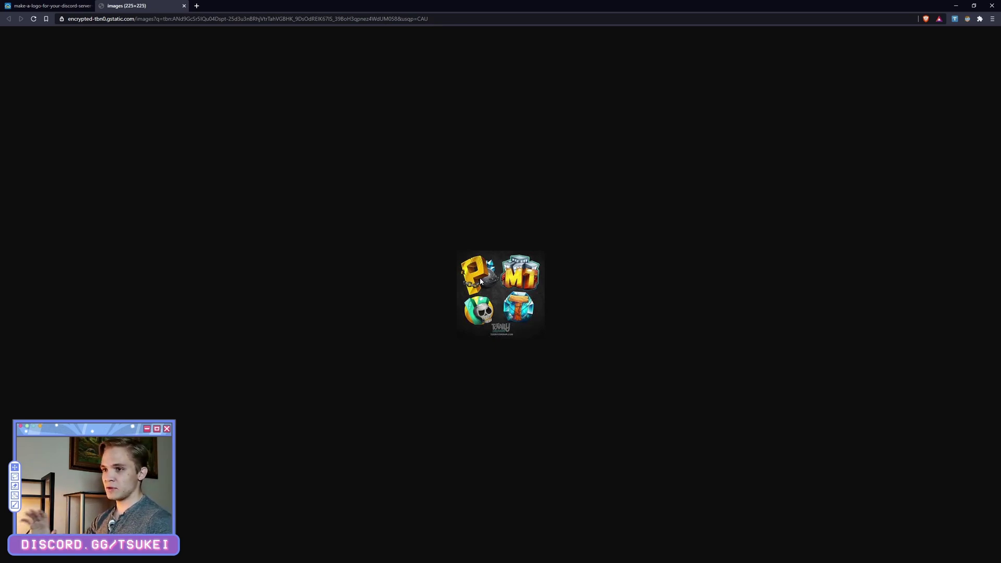
double_click(424, 2)
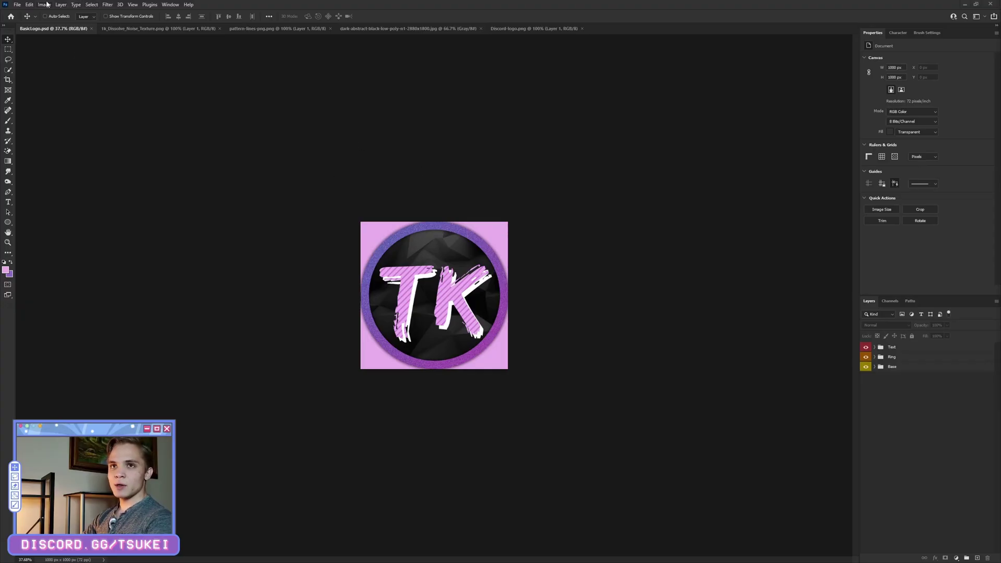
Create a new document sized 1000 × 1000 px
click(13, 5)
click(21, 12)
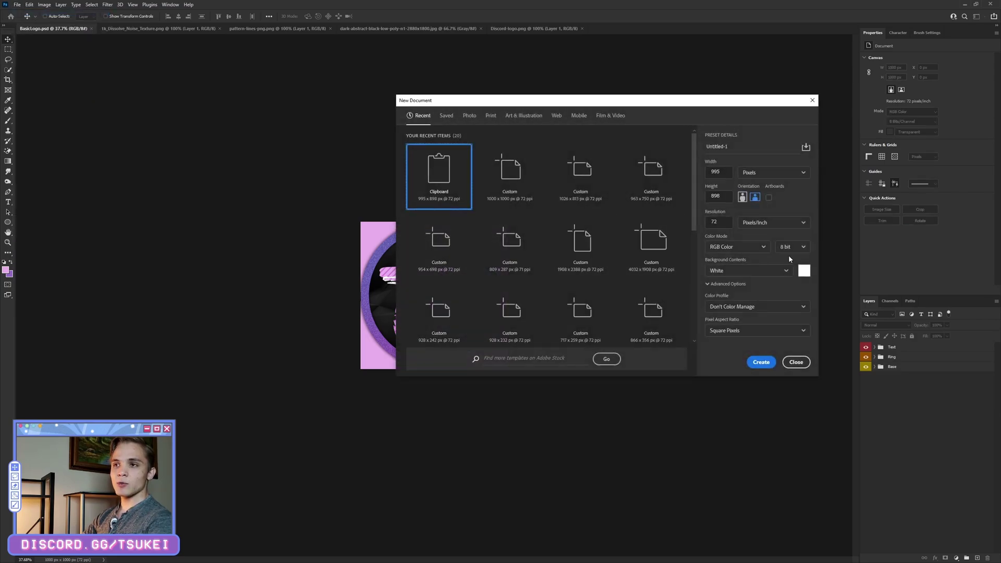
double_click(725, 171)
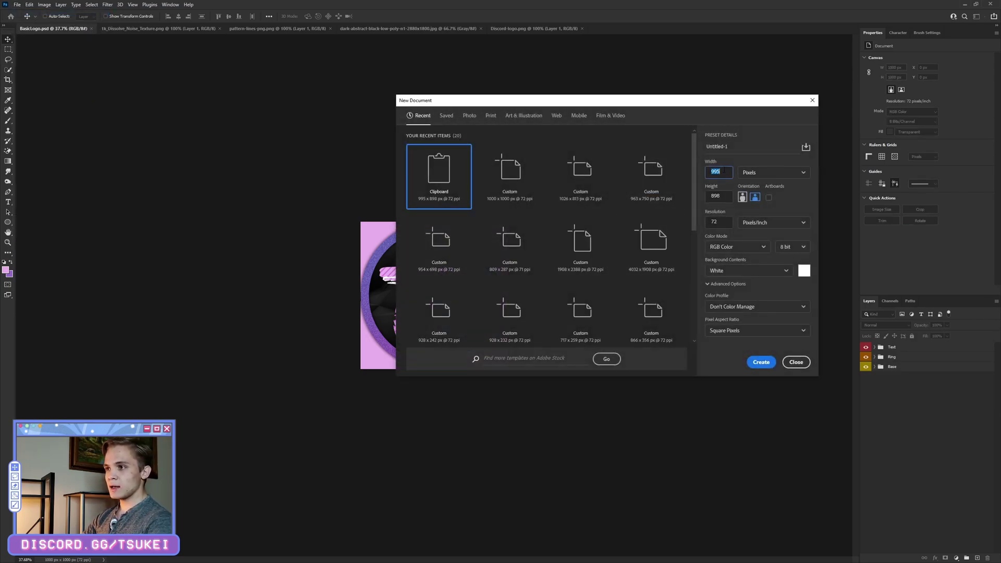
text(1000)
key(Tab)
key(Tab)
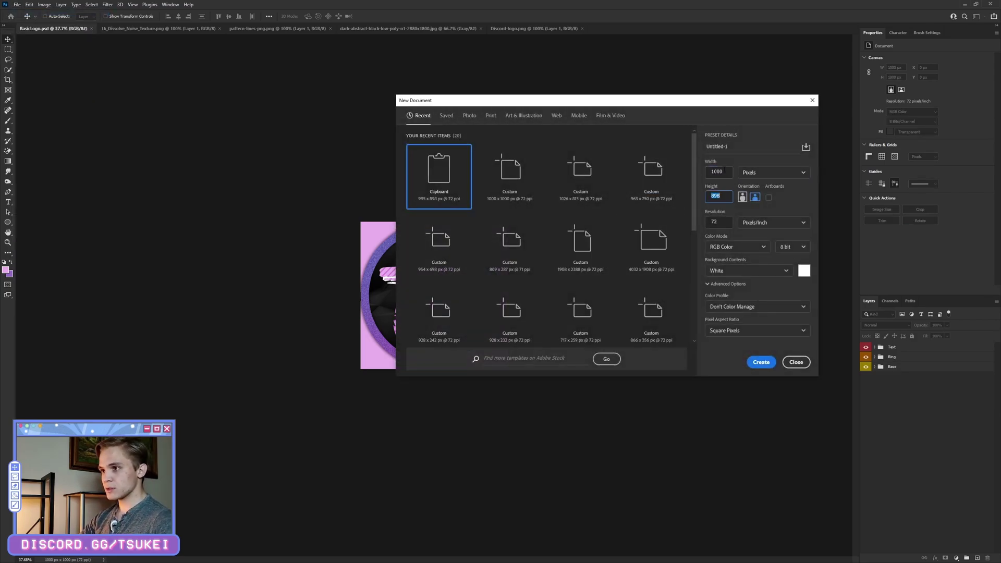
text(1000)
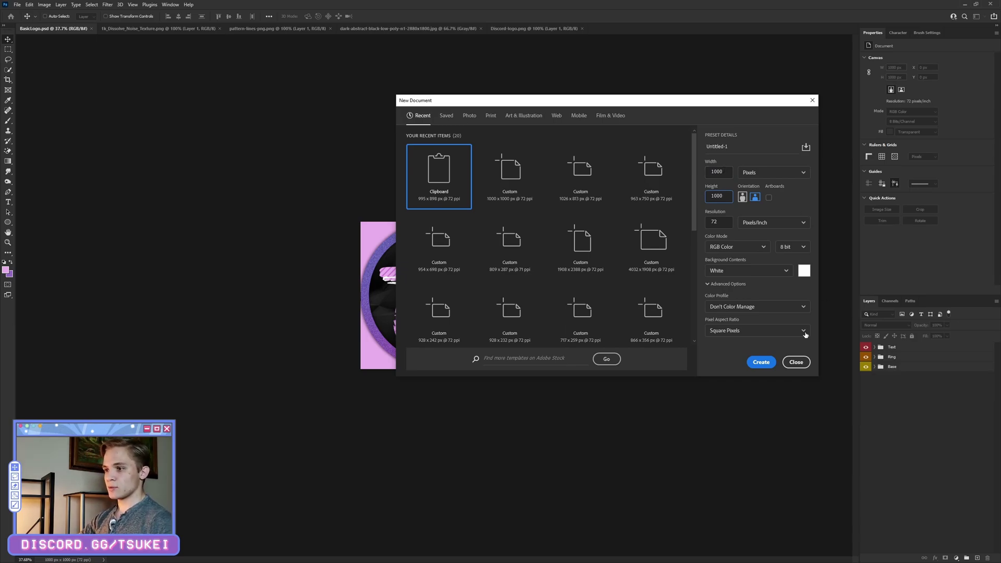
click(761, 362)
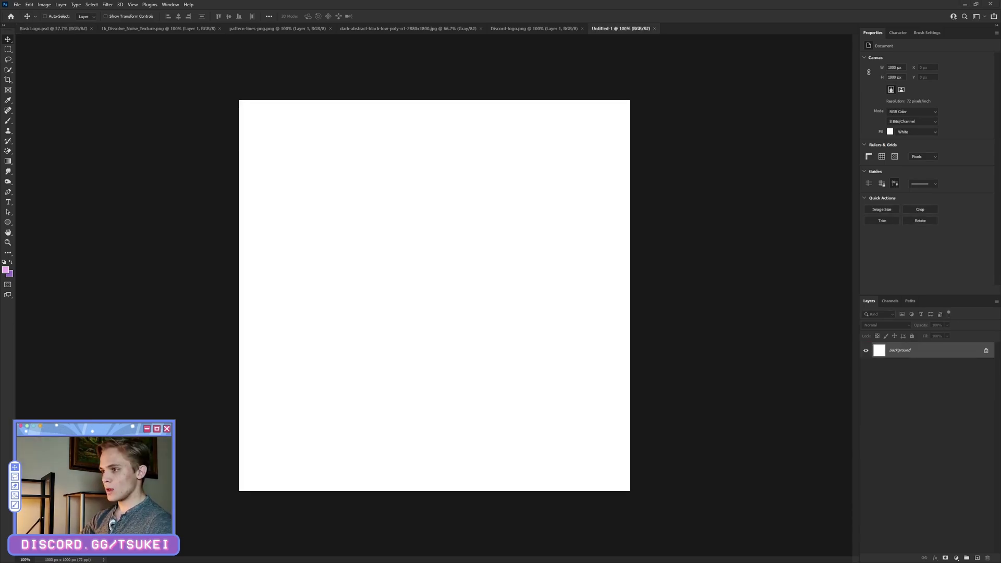
Add an empty layer and delete the white Background layer
click(977, 558)
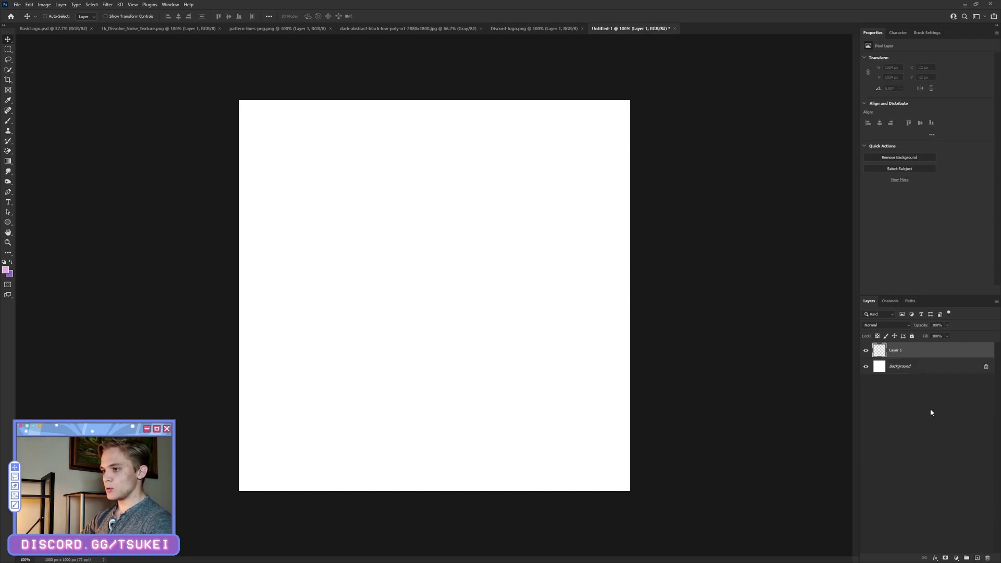
click(909, 367)
key(Delete)
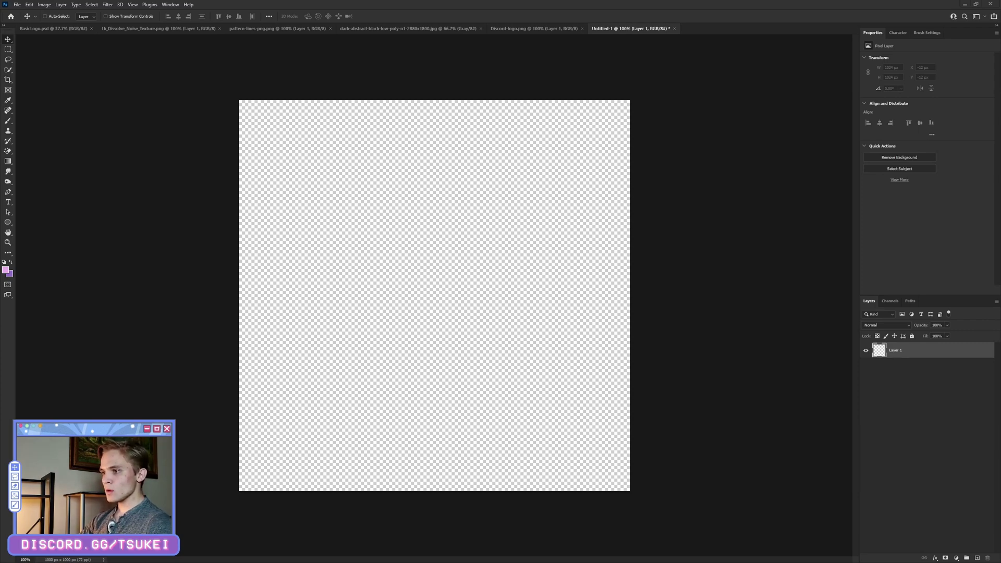
Draw an 837 px circle with the Ellipse tool and give it a 56 px stroke
click(6, 223)
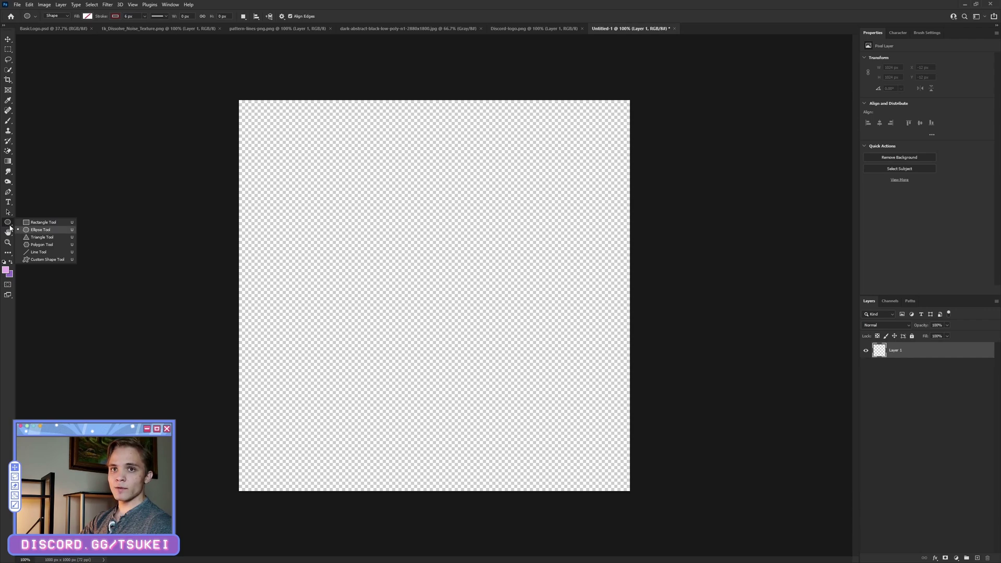
drag(273, 127, 600, 453)
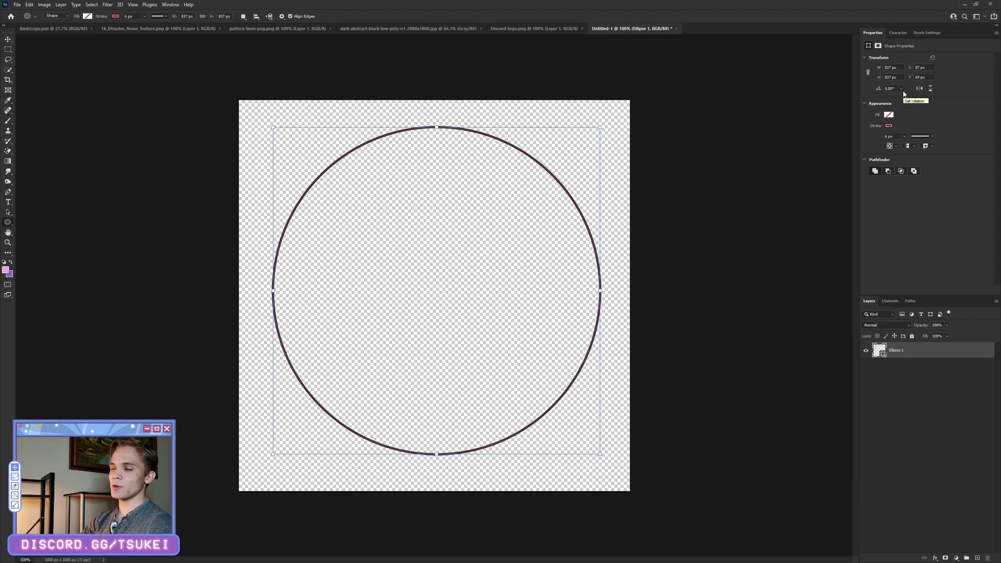
click(889, 137)
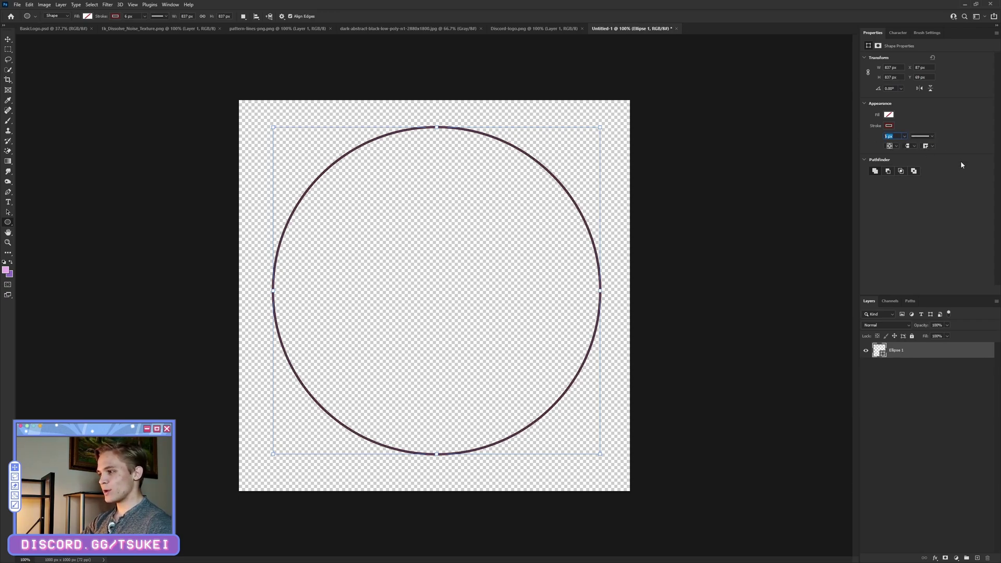
text(56)
key(Return)
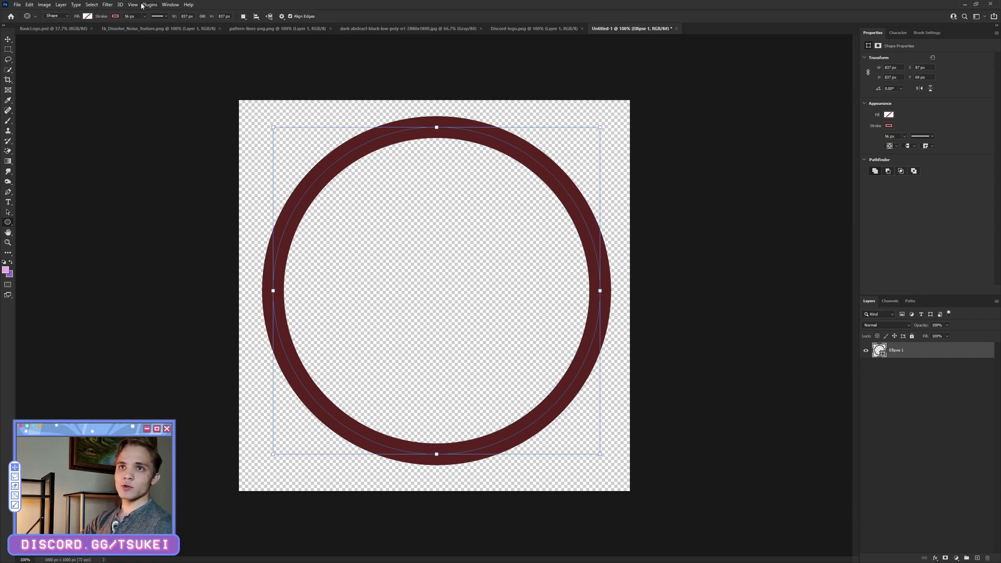
click(171, 4)
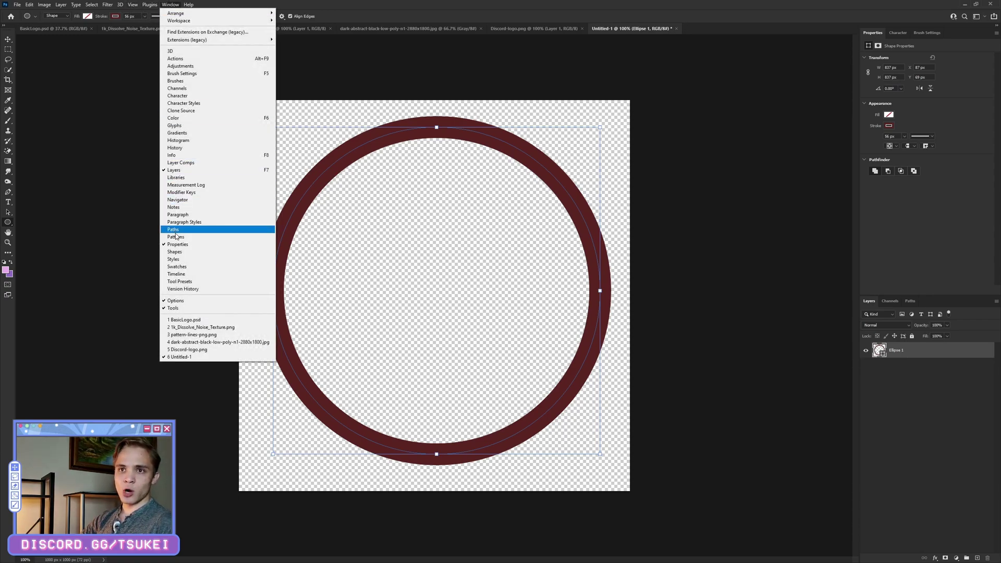
key(Escape)
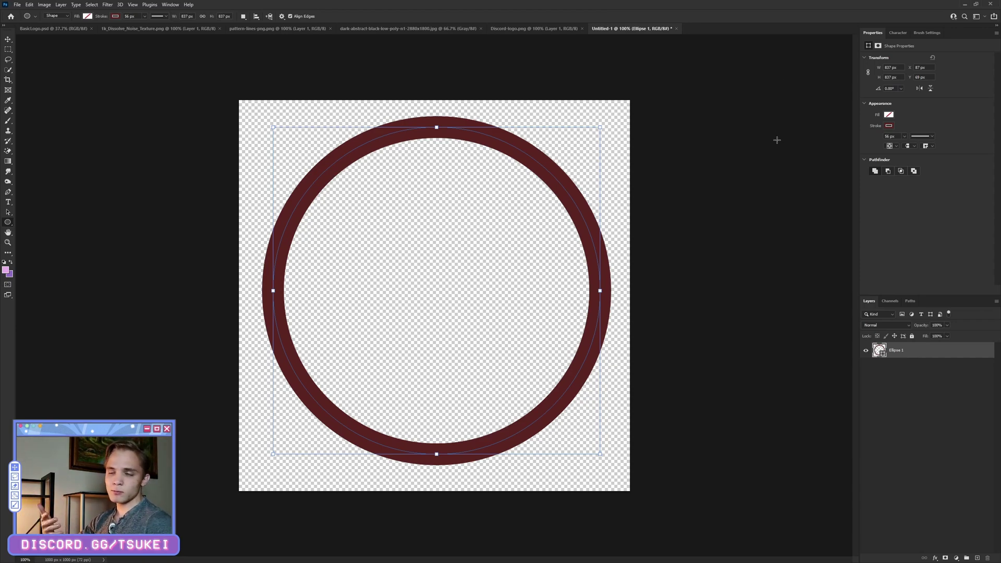
Rasterize the Ellipse 1 layer
click(7, 38)
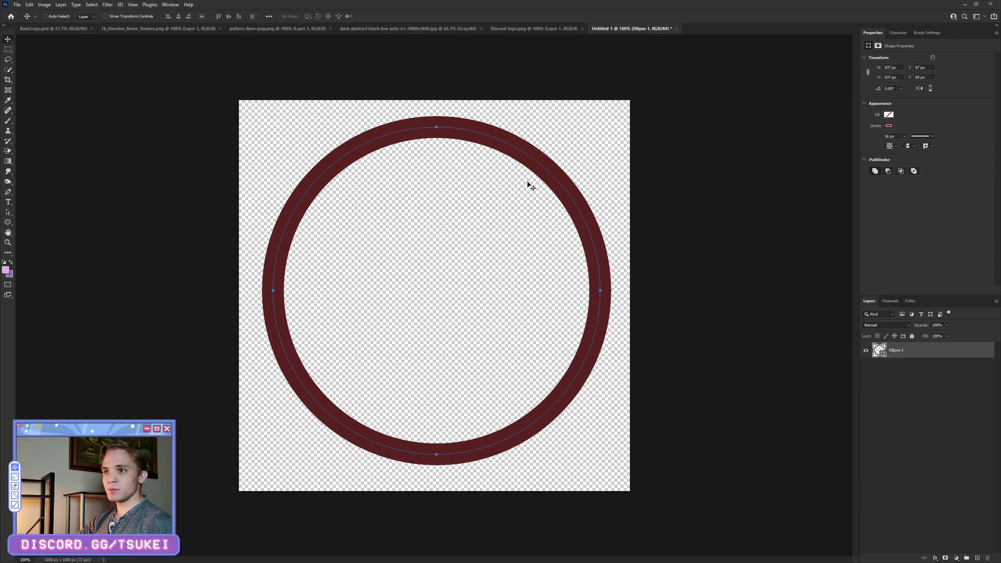
right_click(903, 352)
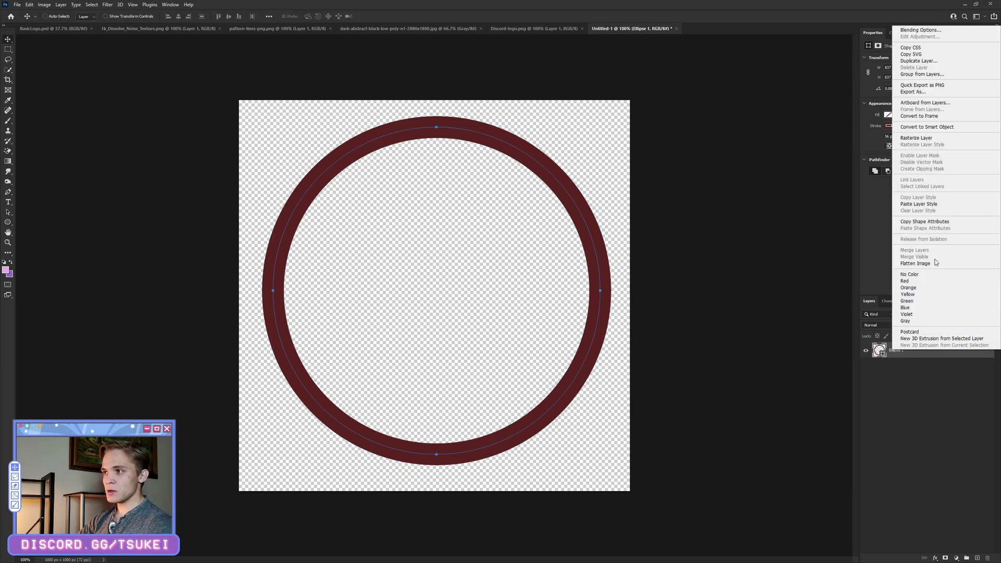
click(931, 139)
Scale the ring up toward the canvas corners and centre it
key(ctrl+t)
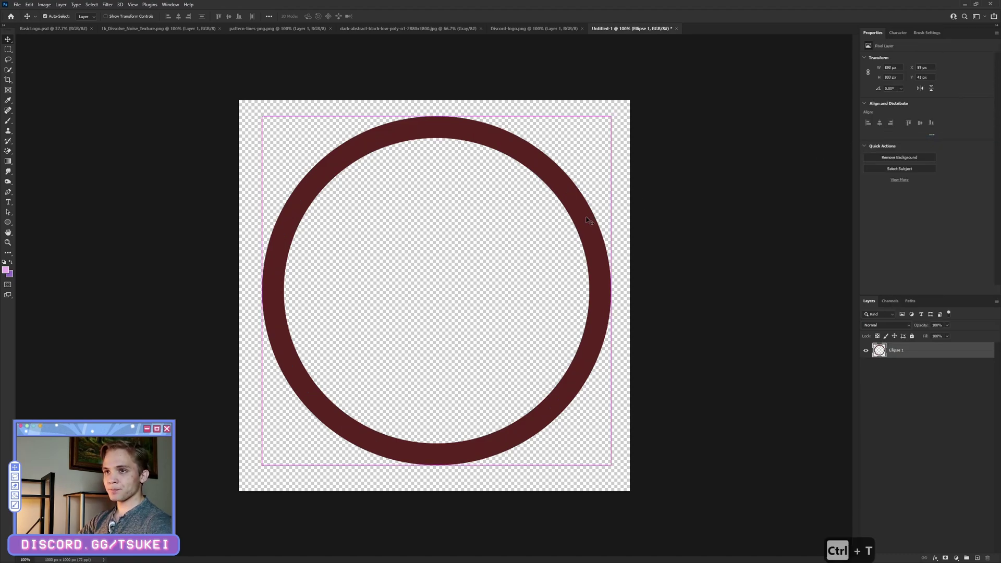
drag(260, 464, 241, 489)
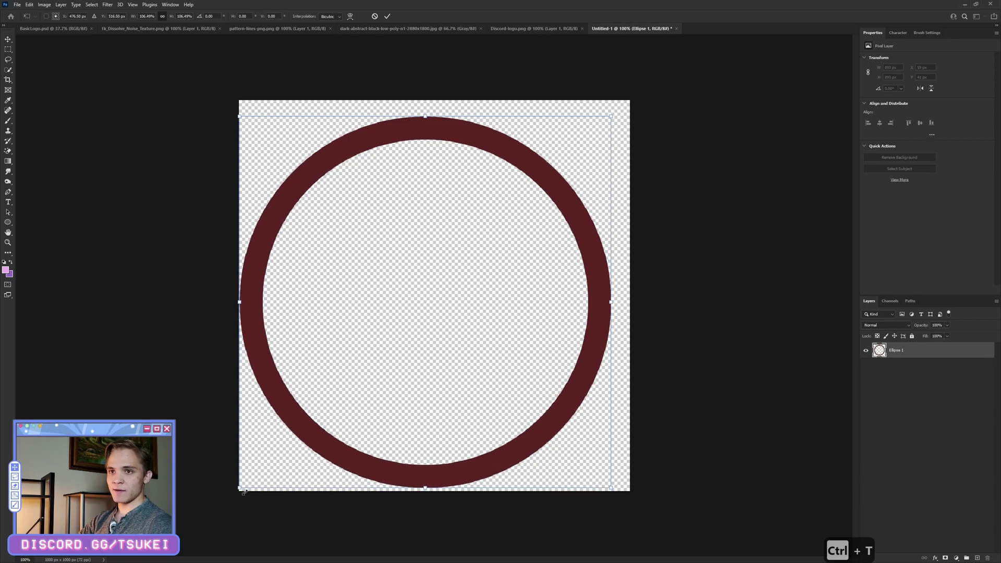
drag(611, 116, 629, 99)
drag(467, 287, 476, 292)
click(387, 18)
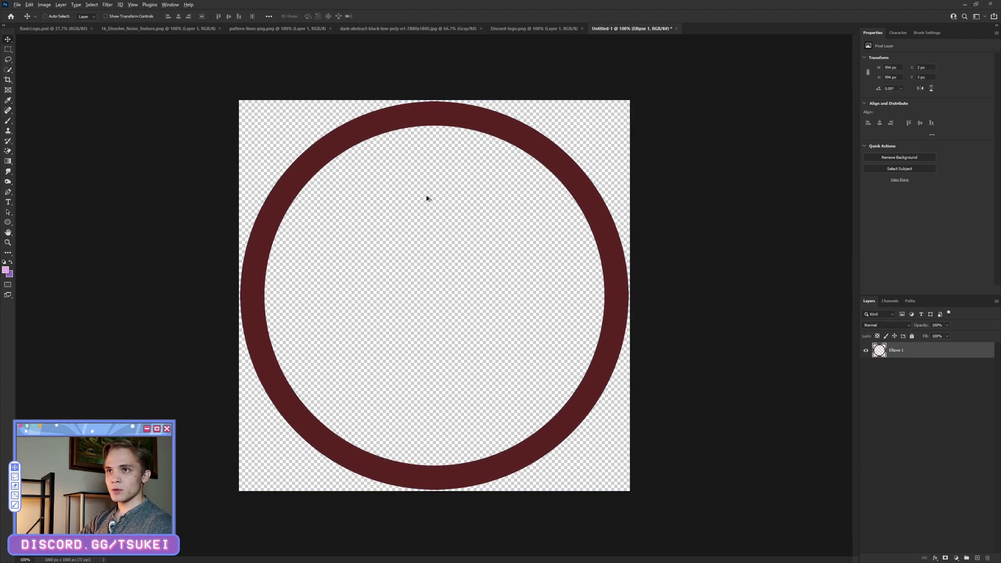
scroll(443, 67, up, 3)
scroll(487, 250, down, 4)
Refine the ring's scale to exactly 1000 px and commit the transform
key(ctrl+t)
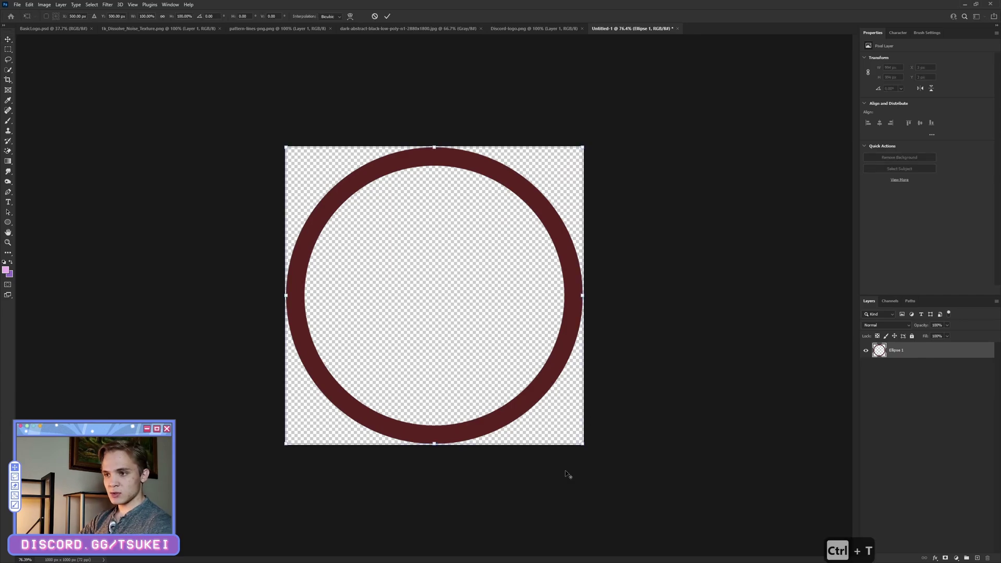
key(ctrl+0)
drag(652, 514, 654, 515)
scroll(668, 313, up, 7)
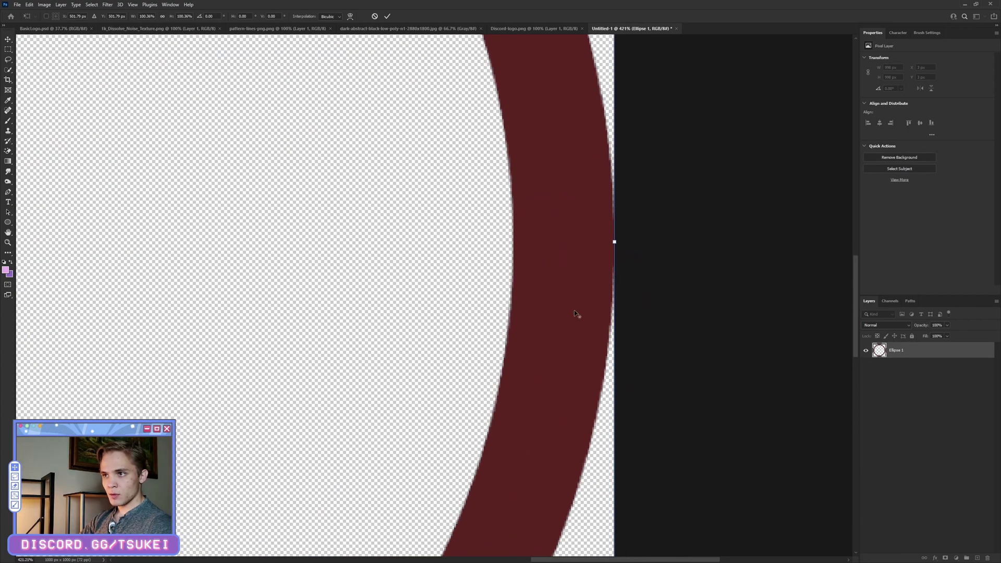
scroll(491, 308, down, 7)
scroll(202, 93, up, 5)
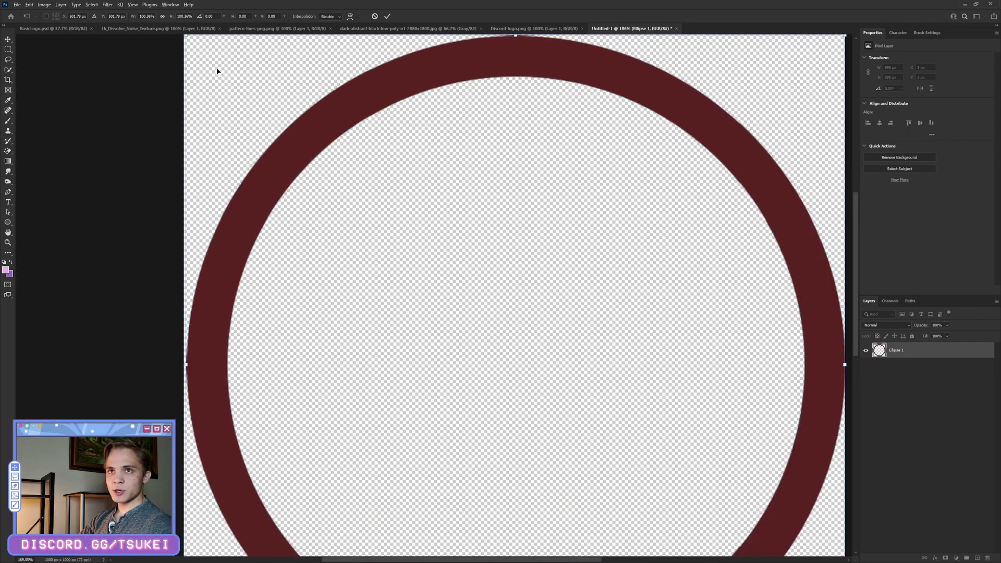
scroll(218, 71, down, 2)
drag(188, 50, 185, 48)
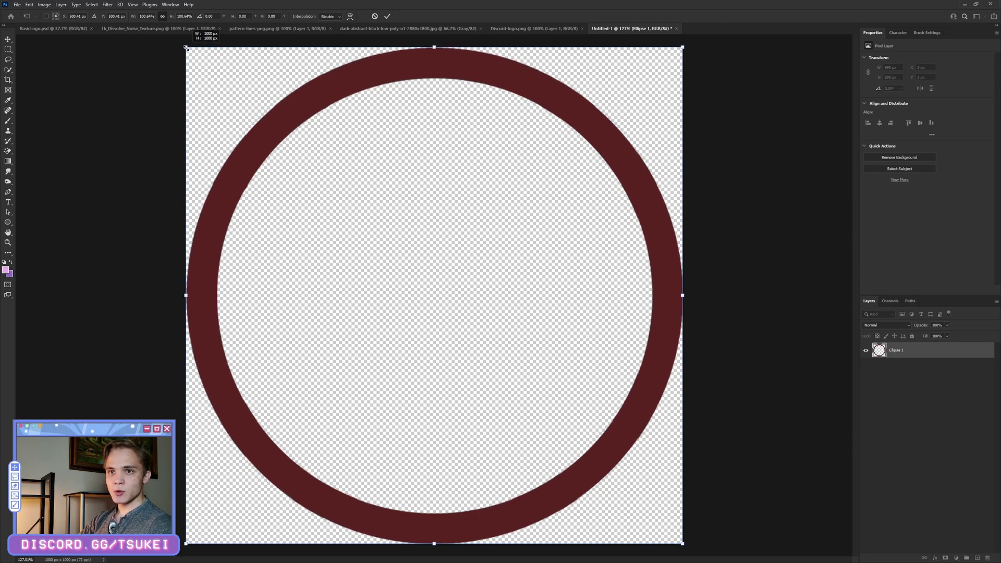
click(387, 16)
scroll(572, 205, down, 2)
Add a Gradient Overlay in the ring's Layer Style dialog
scroll(572, 205, up, 1)
right_click(893, 351)
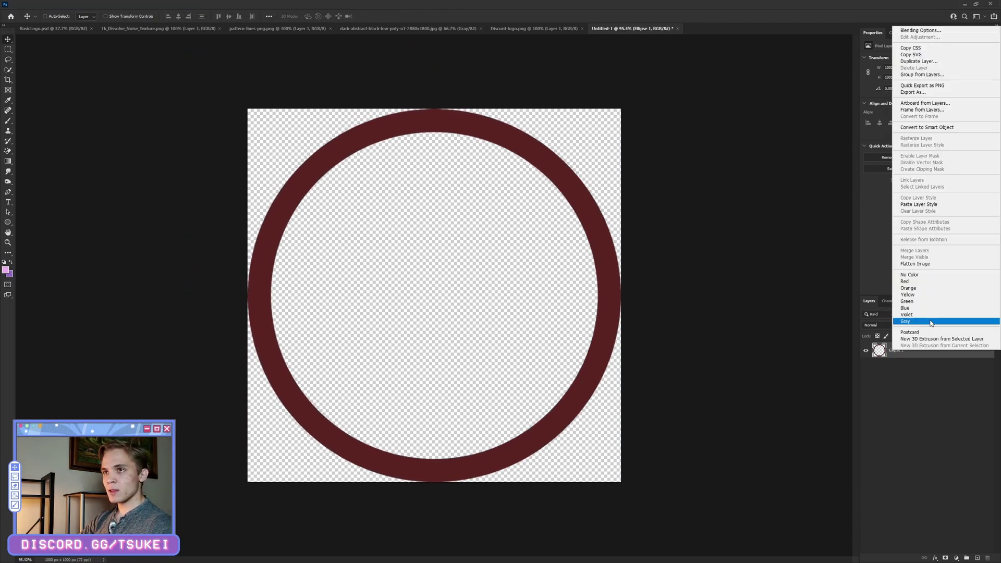
click(936, 31)
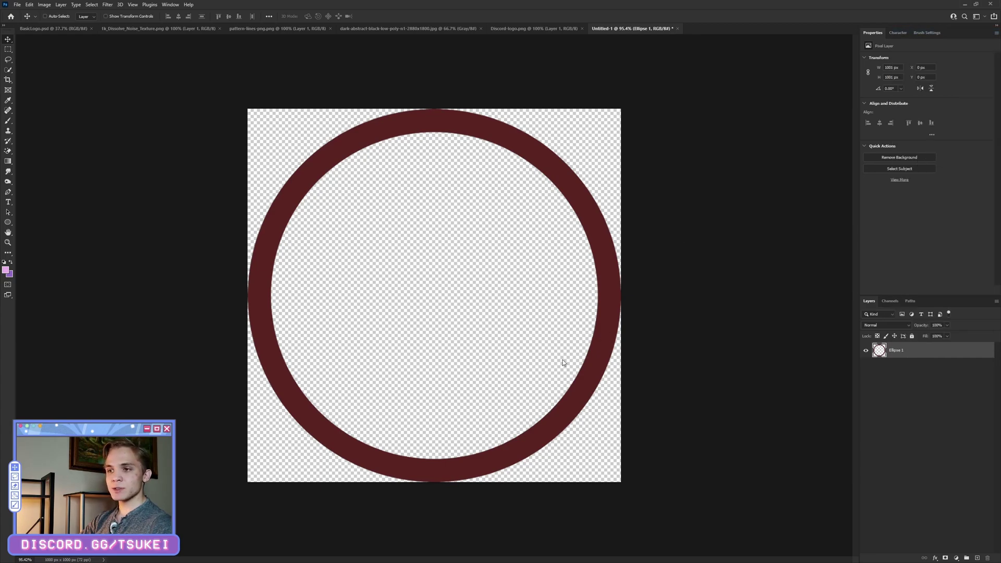
click(588, 442)
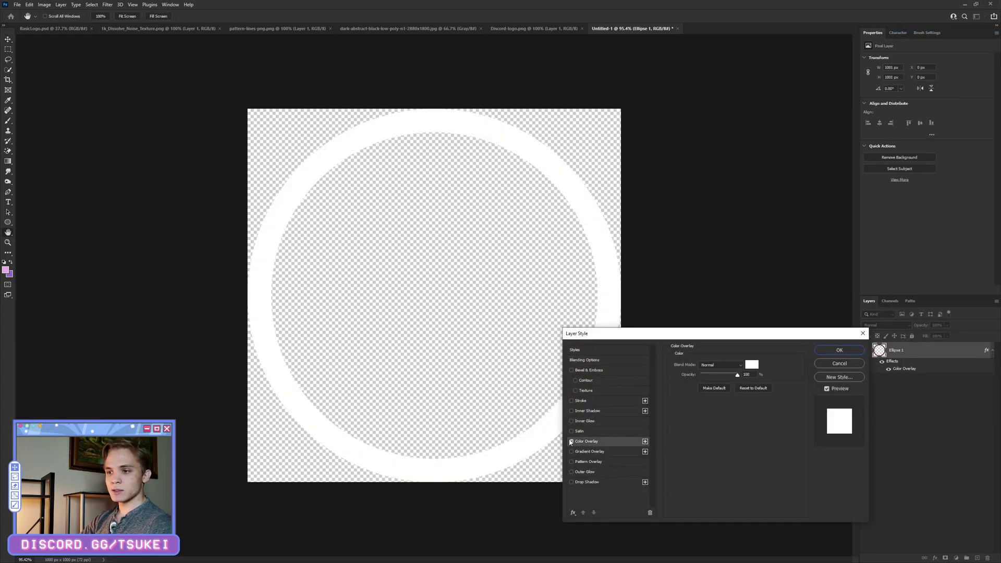
click(572, 452)
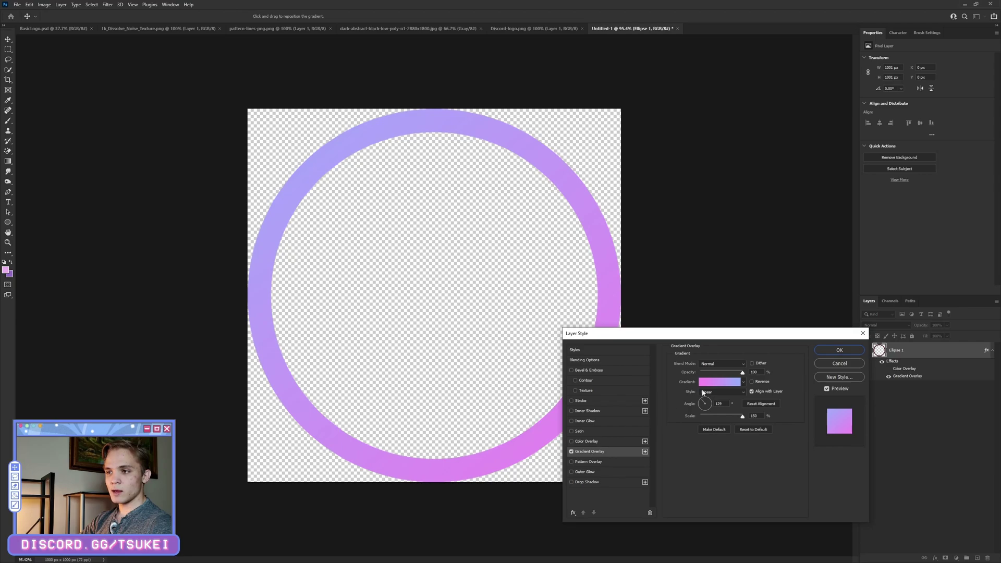
click(710, 383)
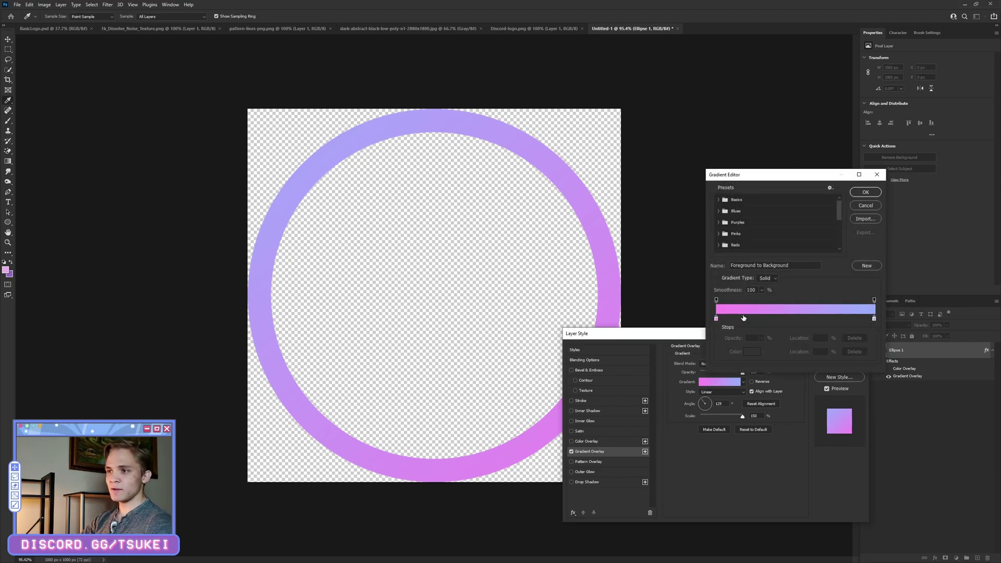
Set the gradient stops to pink f784ef and lavender 98b0fe, then apply the overlay
click(716, 319)
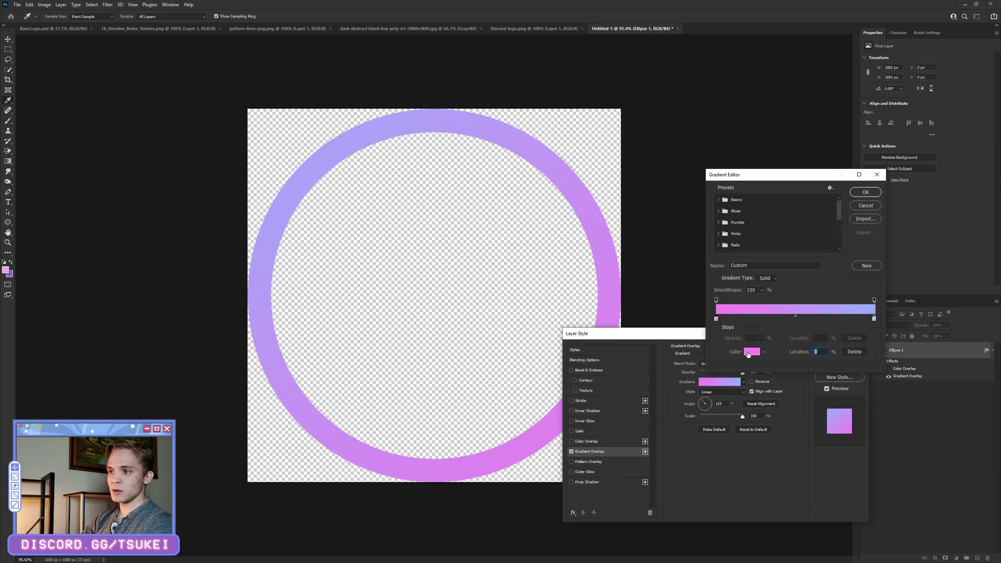
click(748, 353)
click(677, 331)
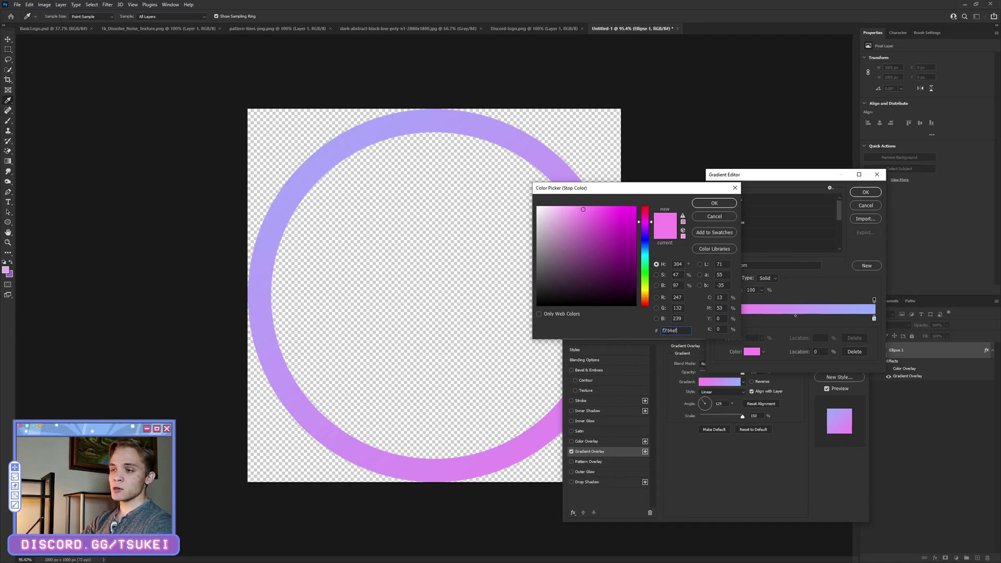
click(718, 217)
click(874, 319)
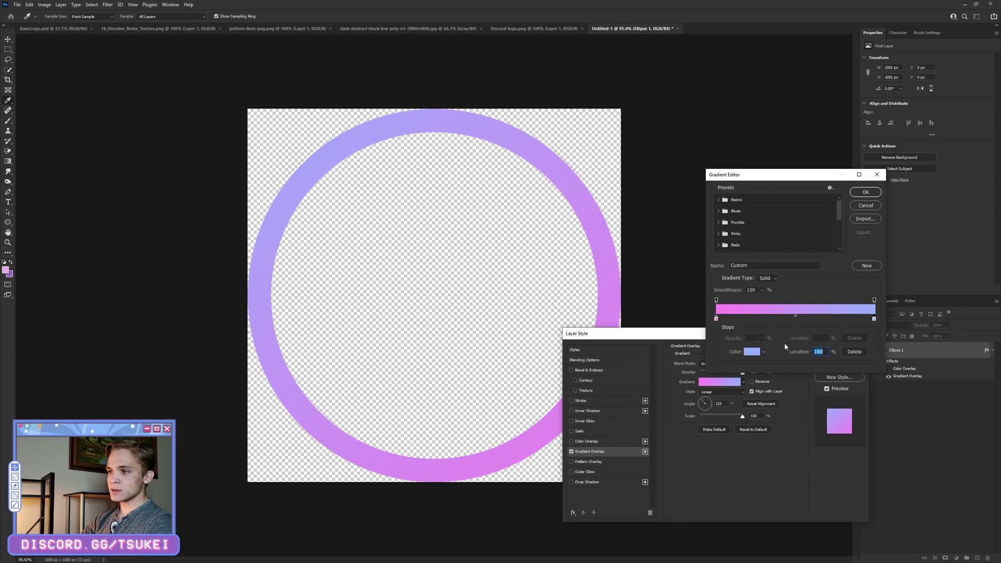
click(752, 351)
click(682, 330)
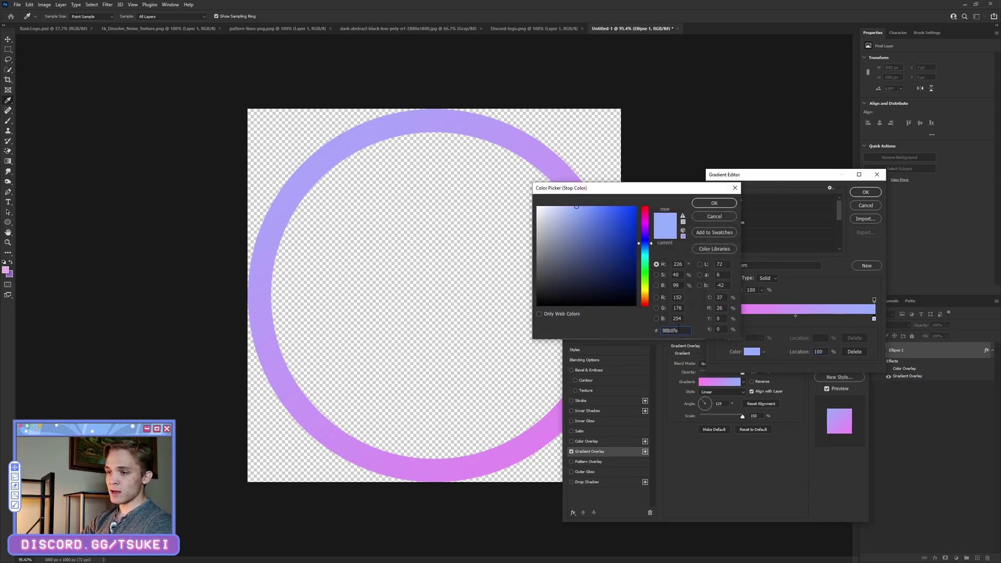
click(714, 203)
click(865, 192)
click(839, 352)
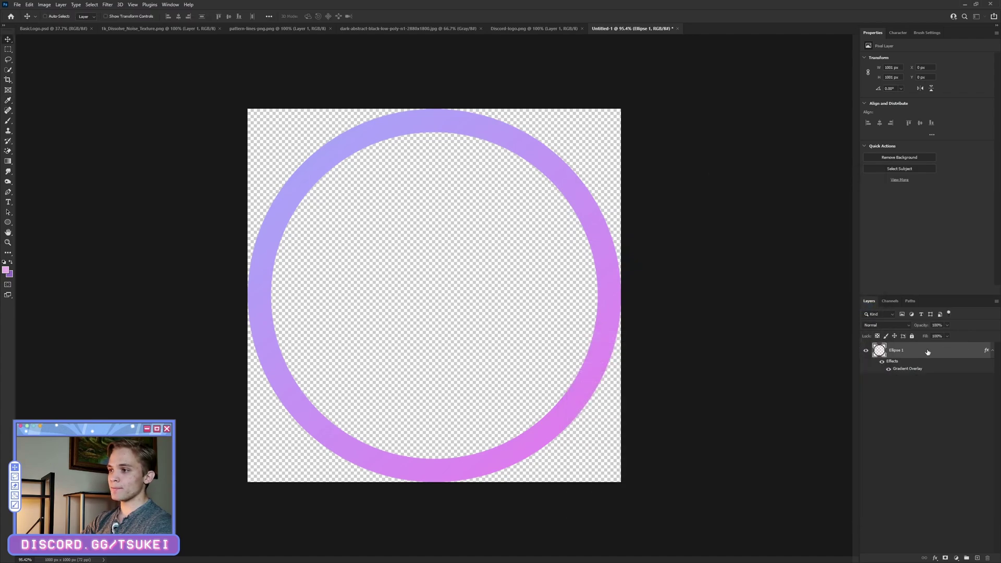
right_click(908, 355)
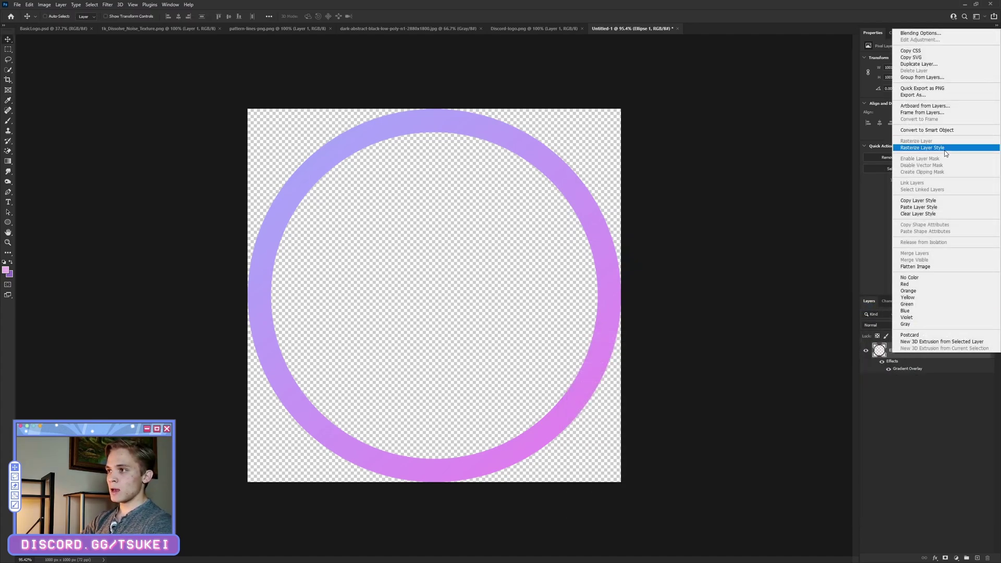
Rasterize the ring's layer style and add a Drop Shadow via Blending Options
click(945, 147)
right_click(891, 359)
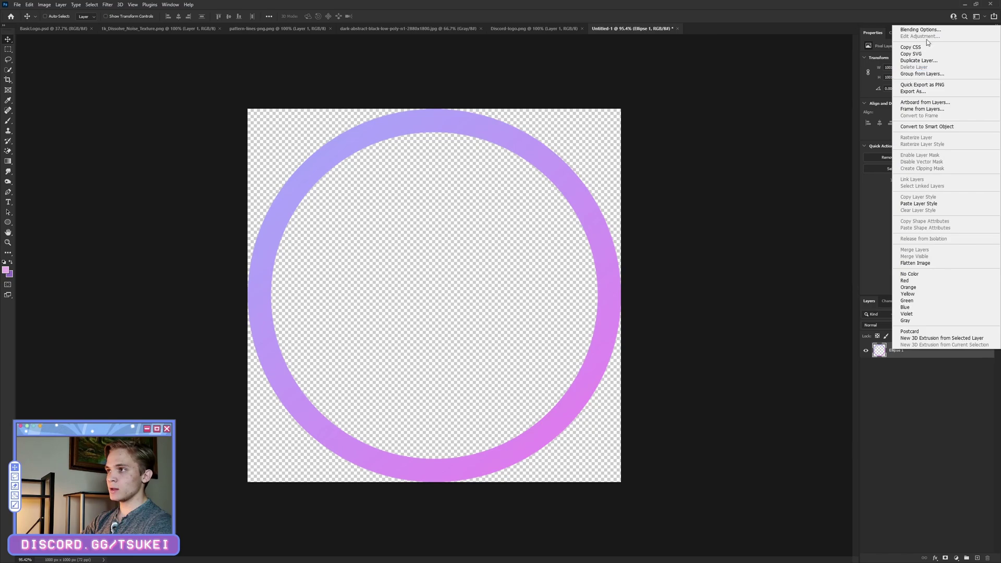
key(Escape)
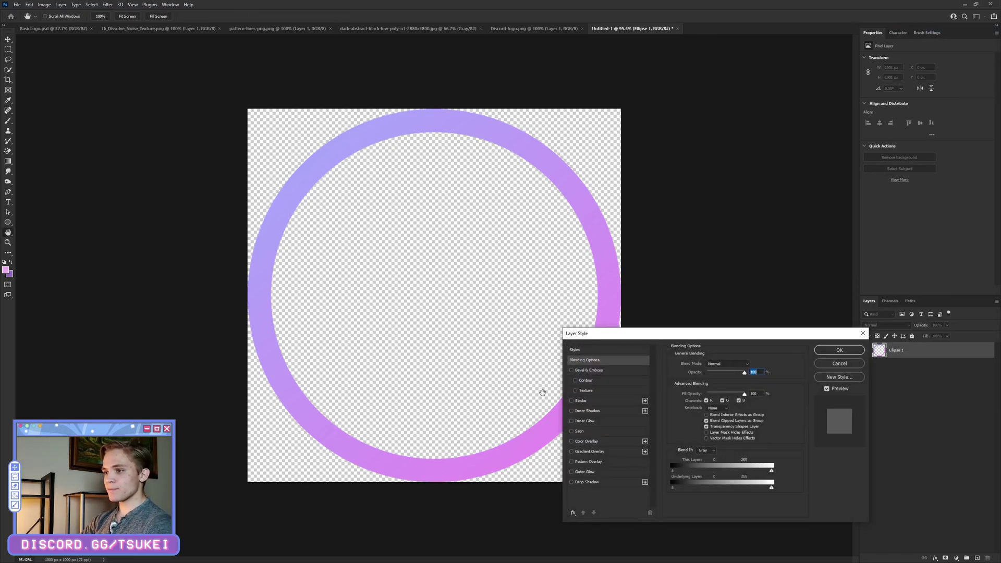
click(582, 484)
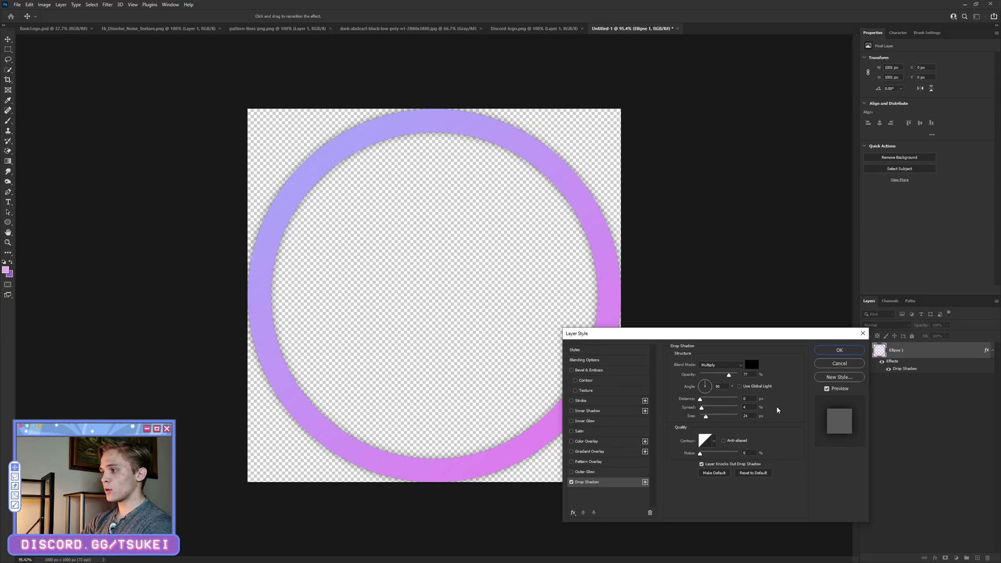
click(839, 349)
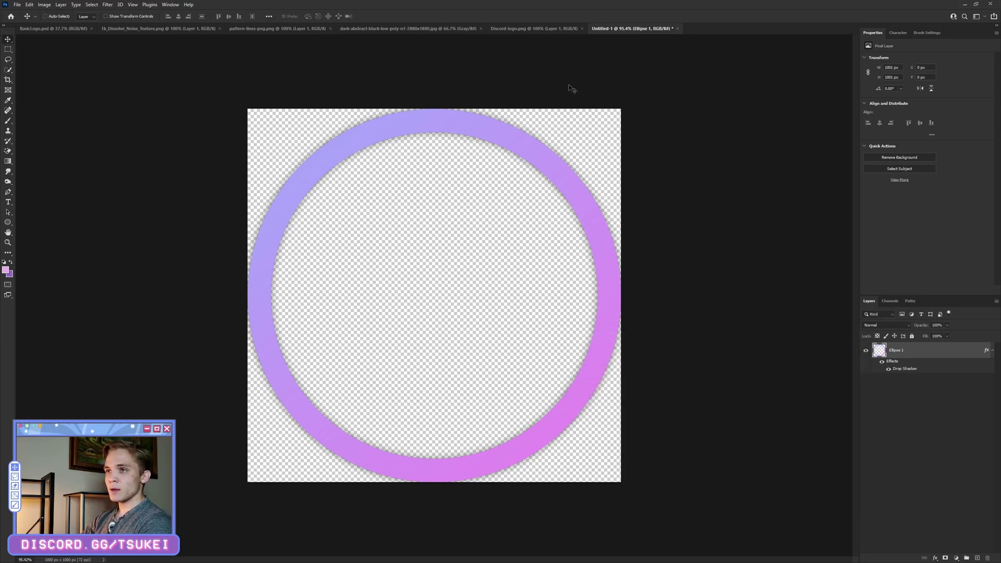
Bring the dissolve noise texture into Untitled-1 and clip it to the ring
click(136, 30)
drag(329, 178, 473, 275)
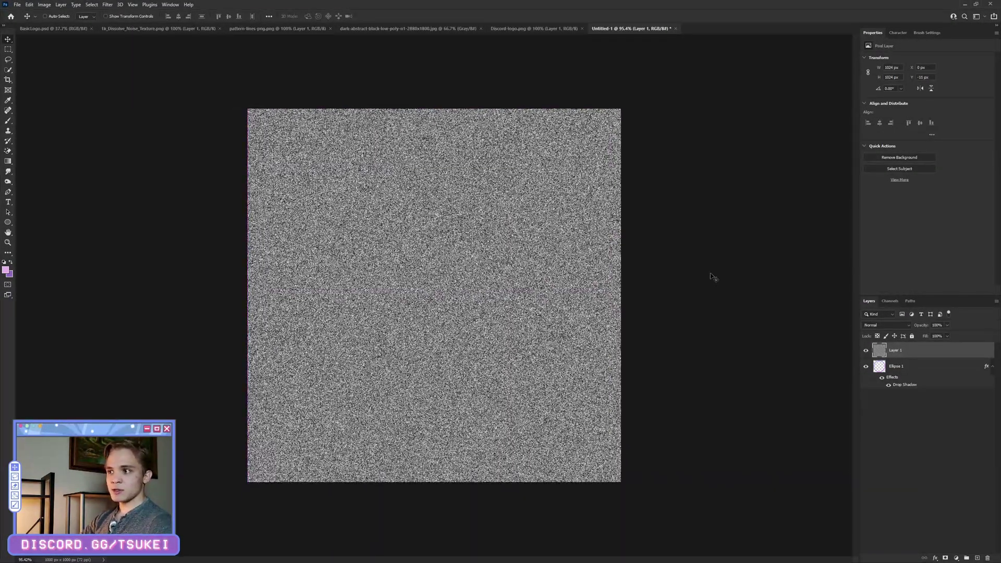
right_click(898, 355)
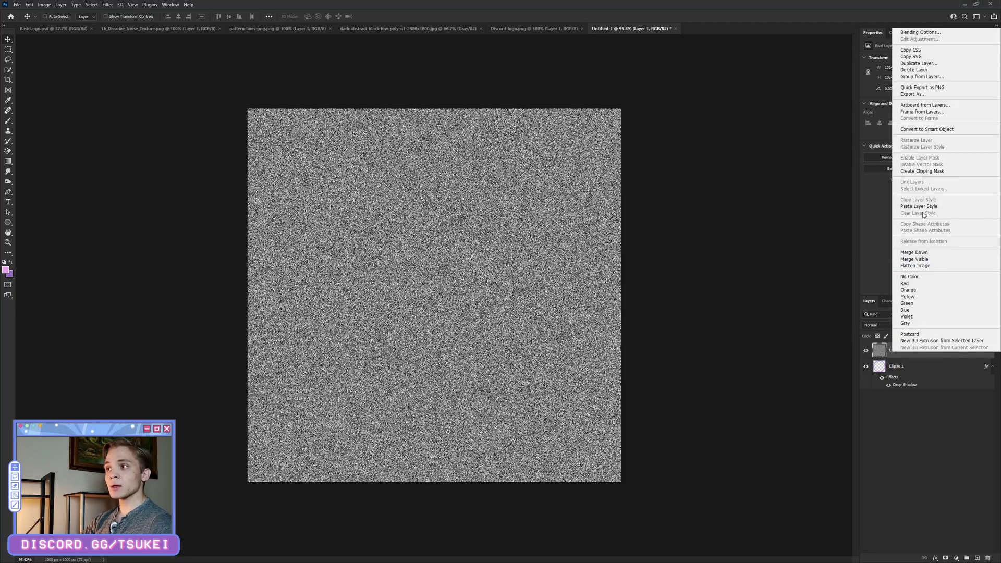
click(909, 404)
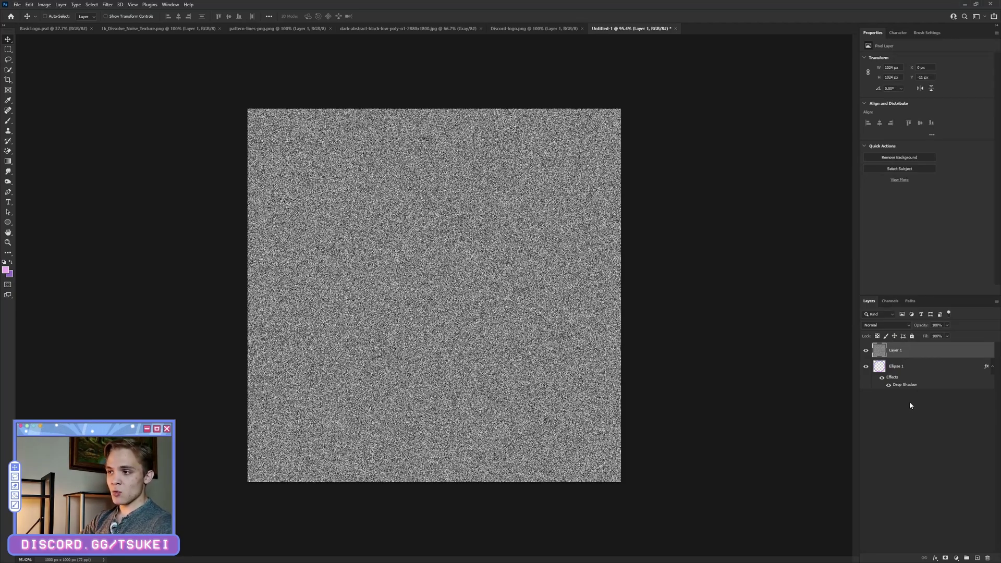
alt+click(906, 358)
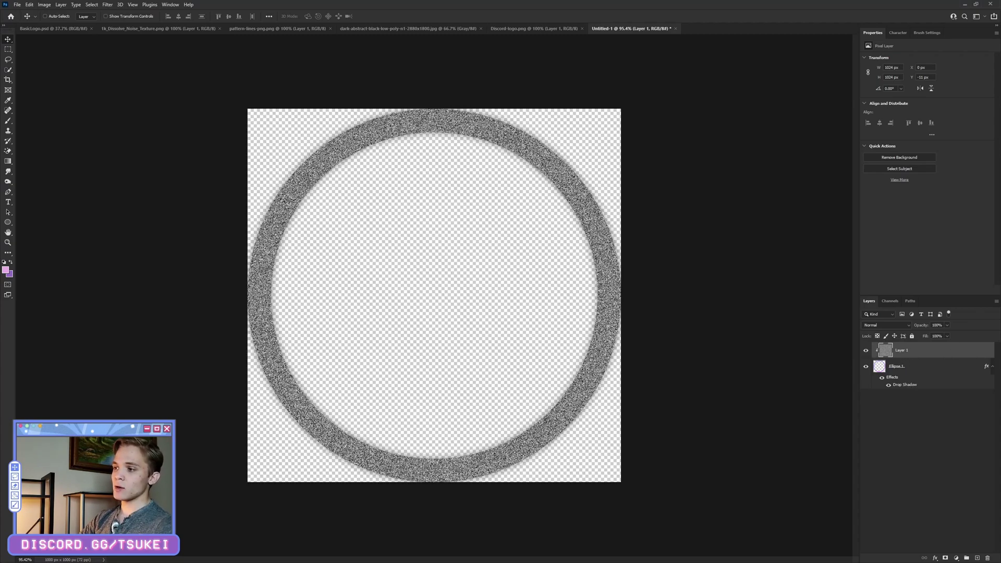
click(992, 368)
click(949, 431)
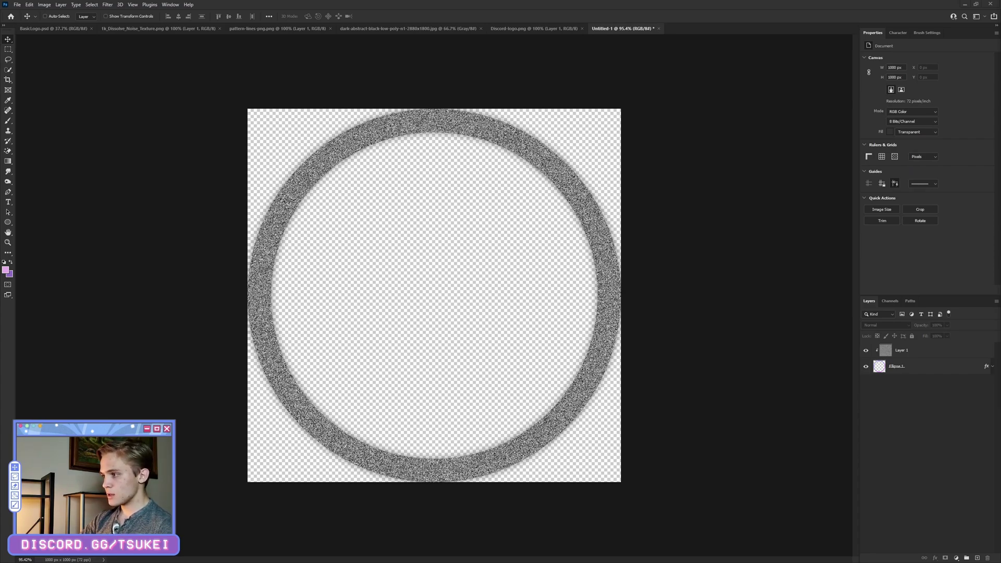
Set the noise layer to Linear Burn at 55% opacity
click(901, 350)
click(908, 324)
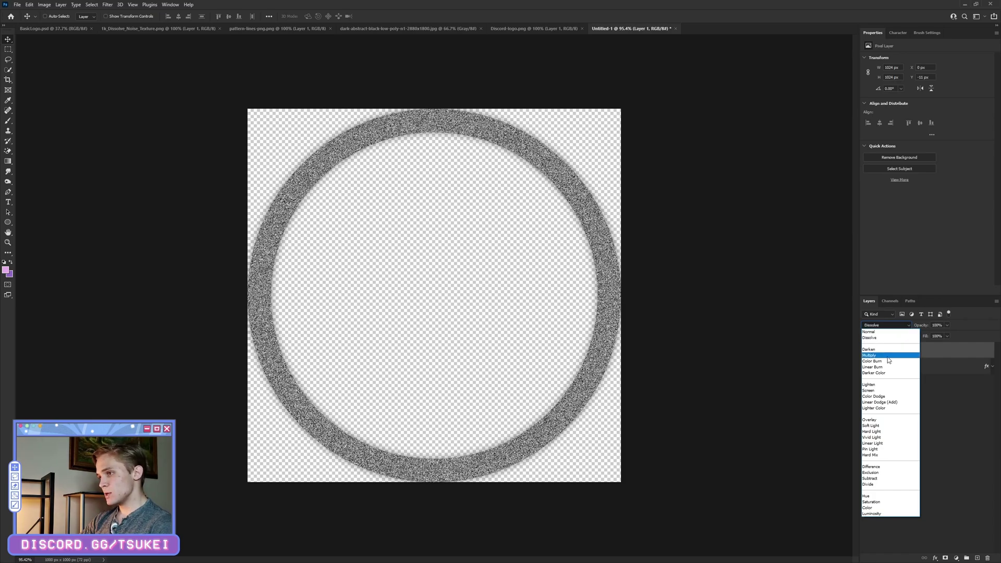
click(907, 367)
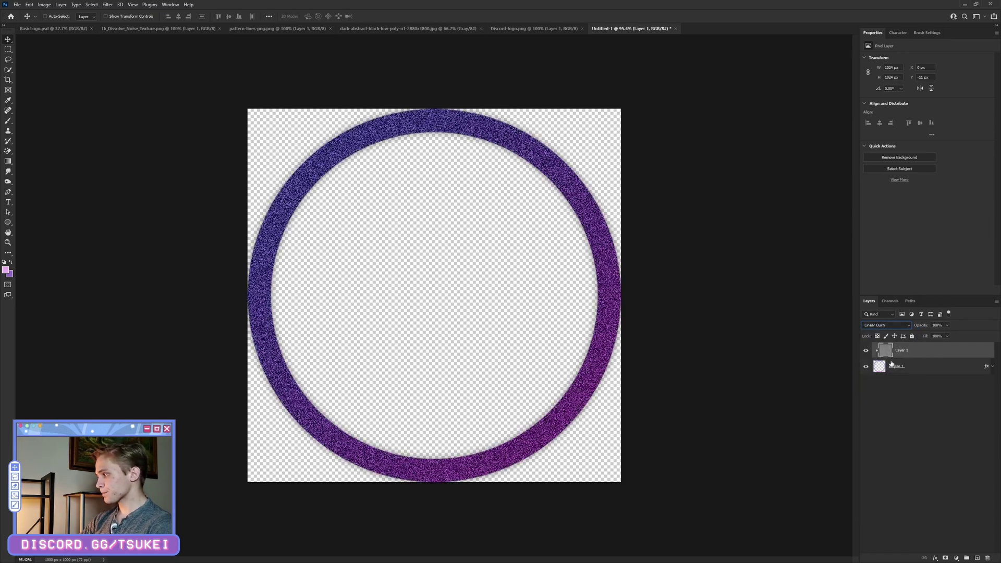
click(921, 326)
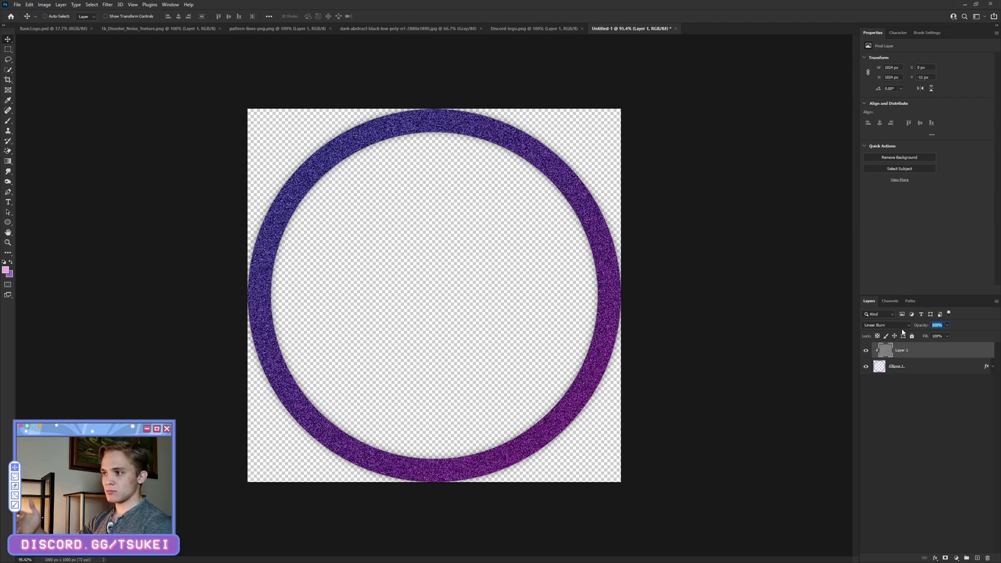
text(55)
key(Return)
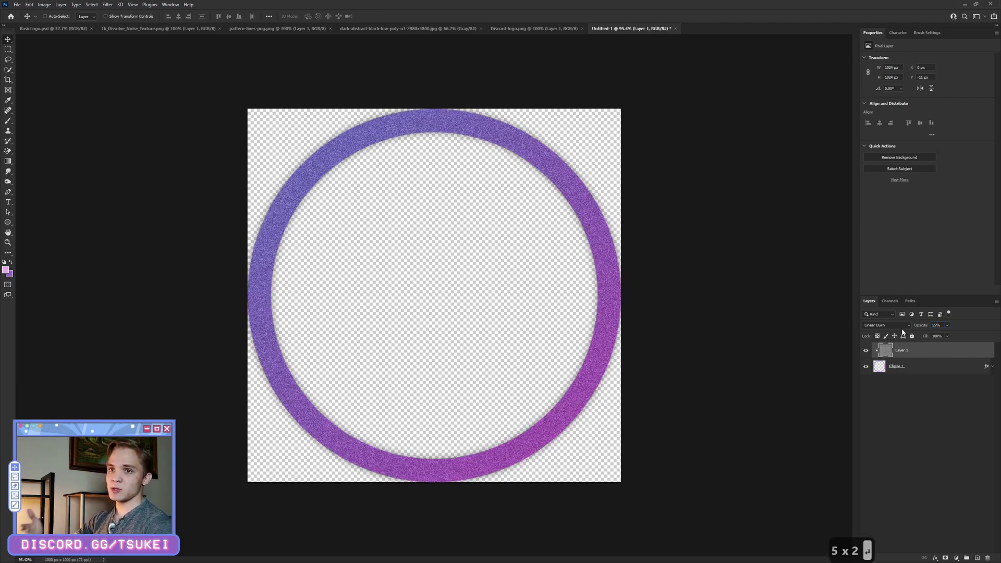
Rename the noise layer 'Noise' and the Ellipse 1 layer 'Ring'
click(894, 408)
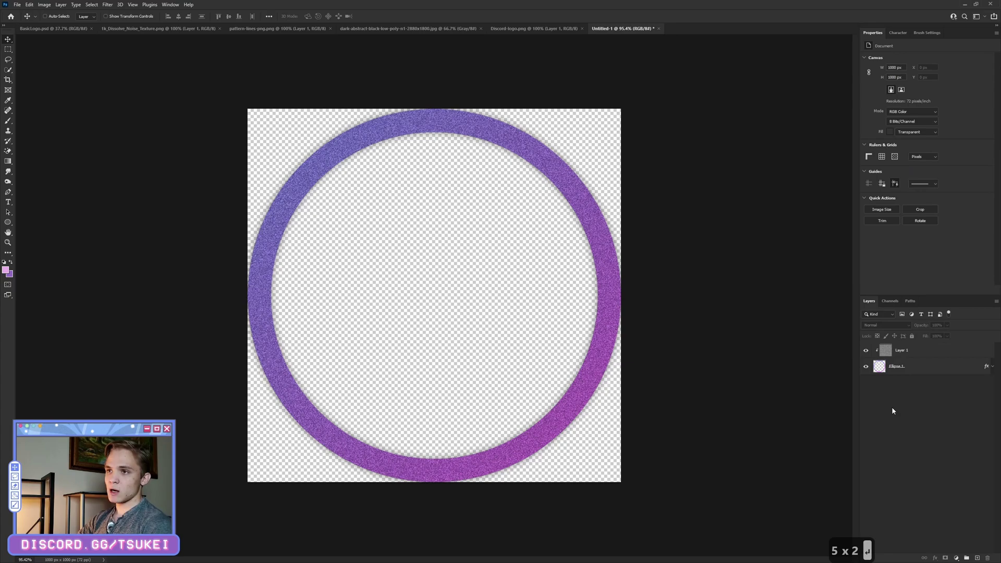
double_click(904, 351)
text(Noise)
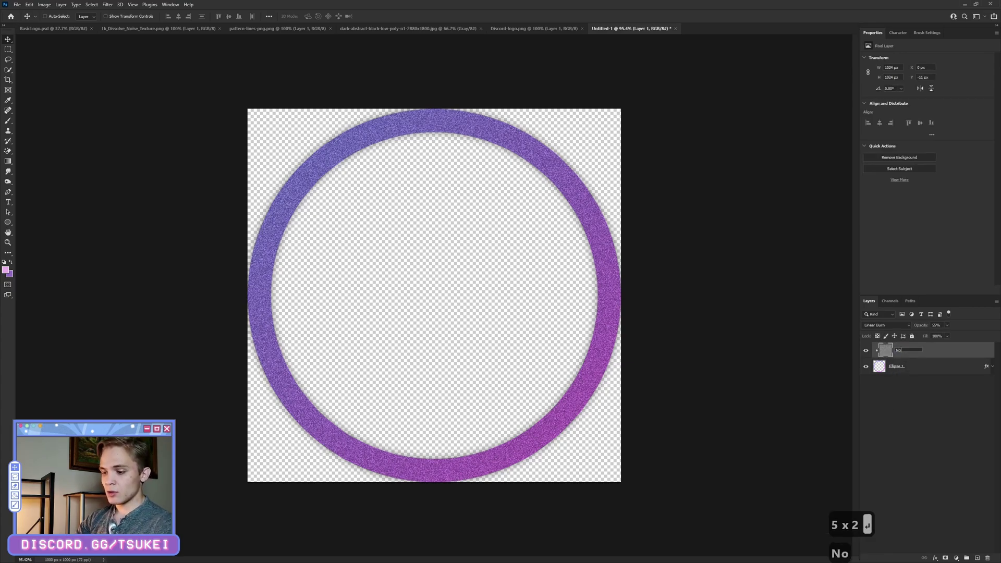
key(Return)
double_click(896, 366)
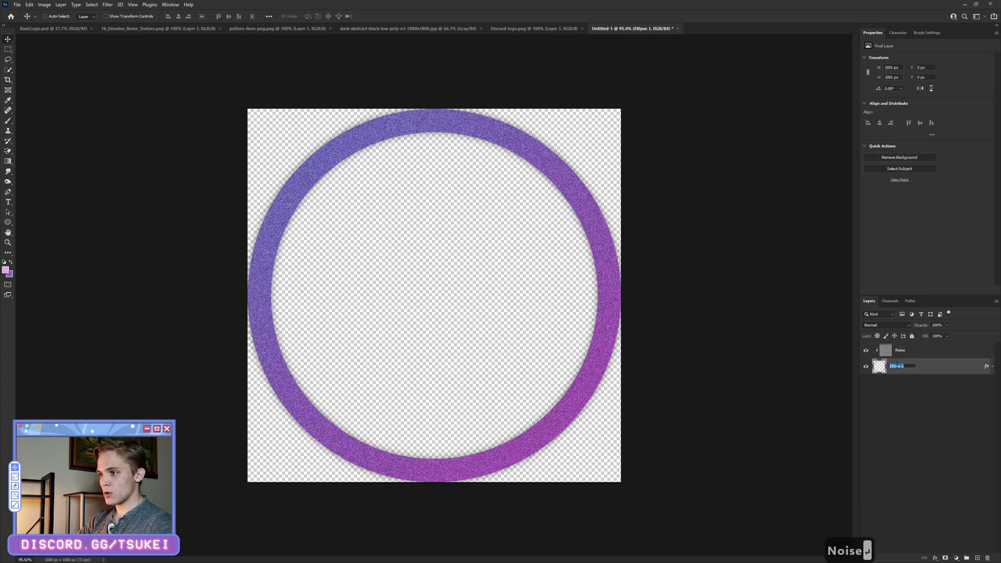
text(Ring)
key(Return)
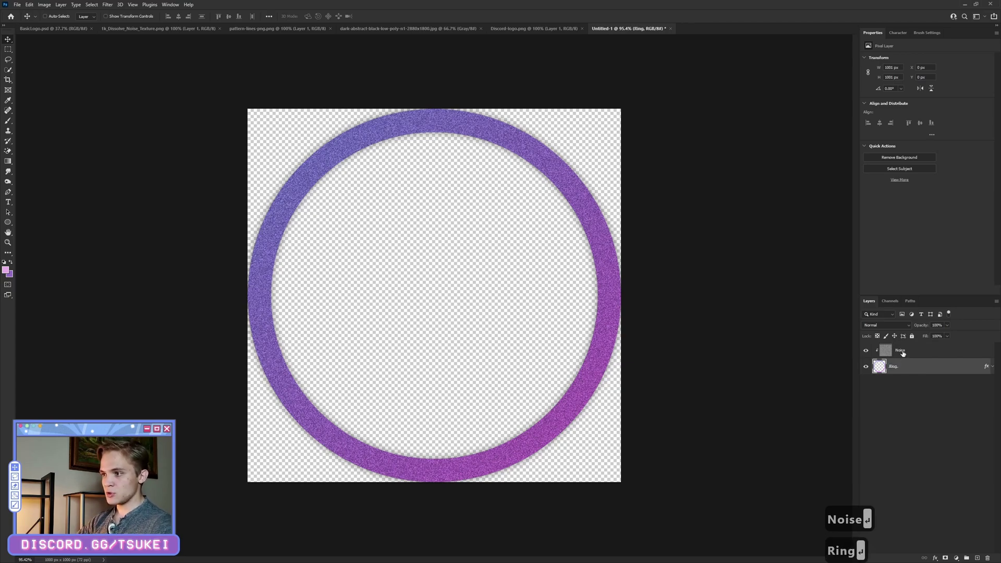
Group Noise and Ring into a violet-tagged group named 'Border Ring'
click(903, 353)
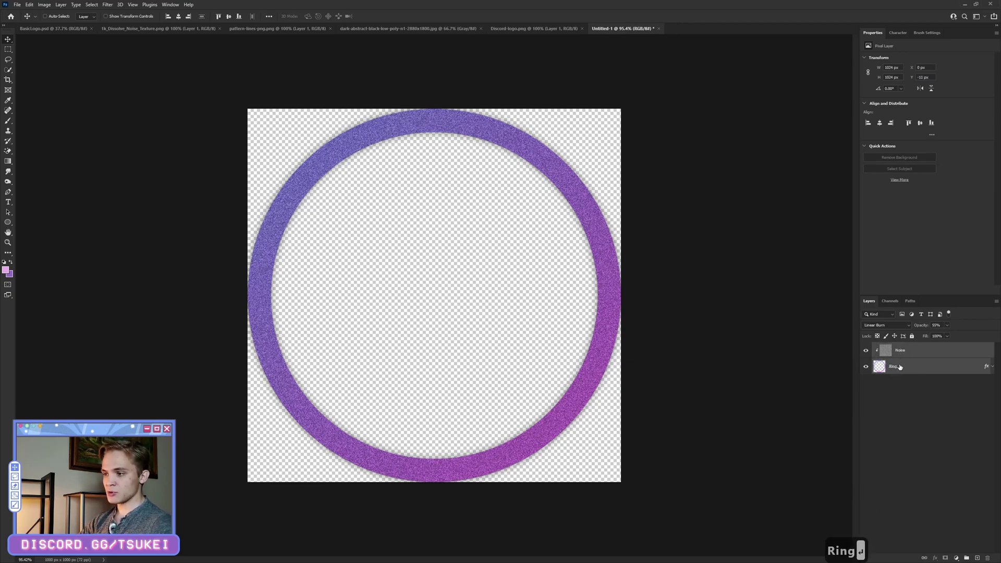
click(900, 366)
click(906, 355)
key(ctrl+g)
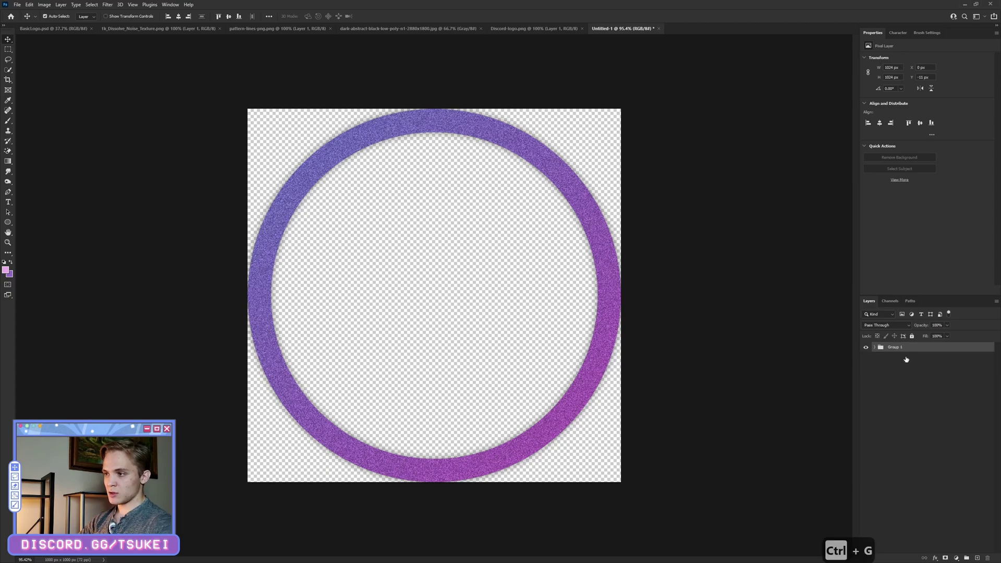
double_click(893, 347)
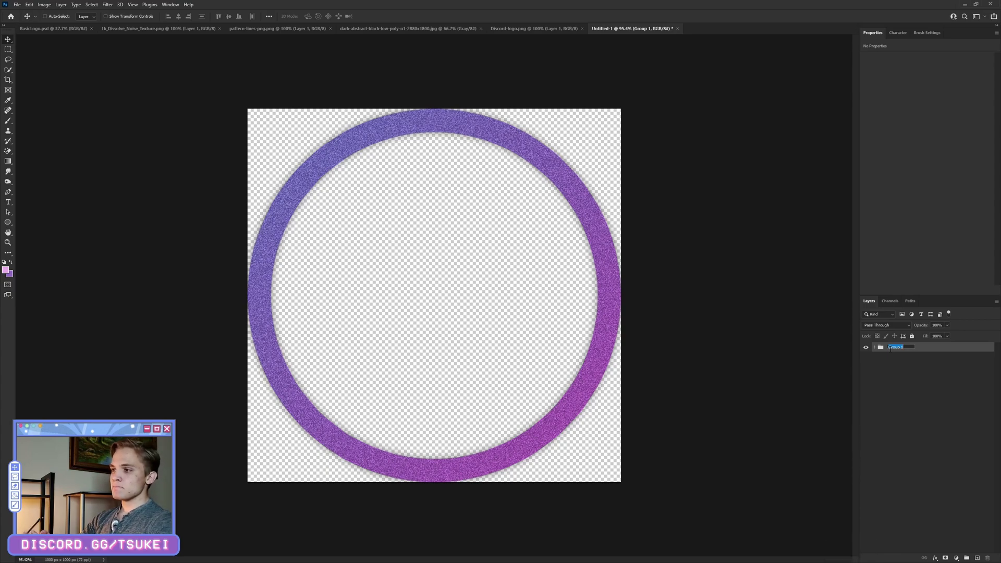
text(B)
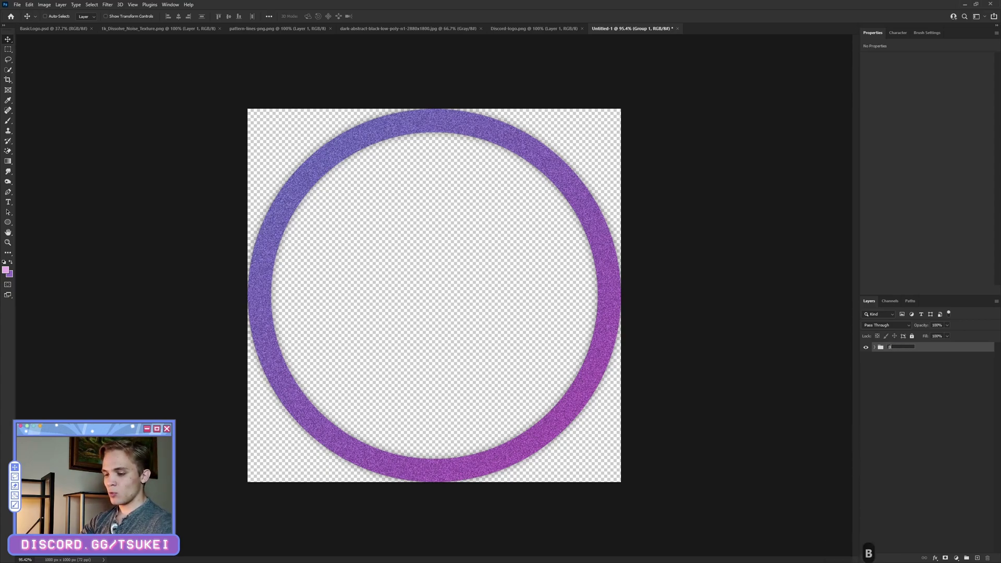
text(order Ring)
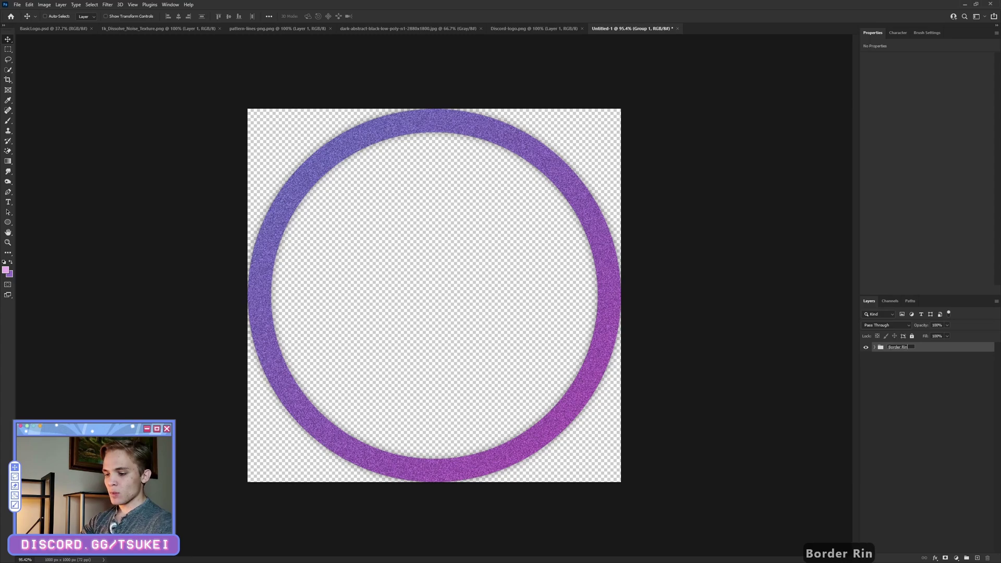
key(Return)
right_click(868, 348)
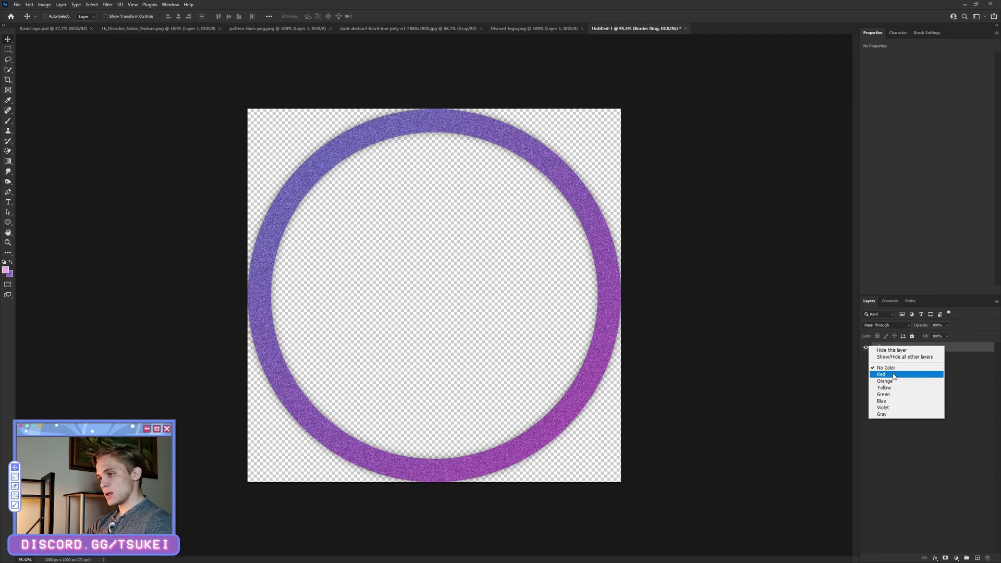
click(890, 408)
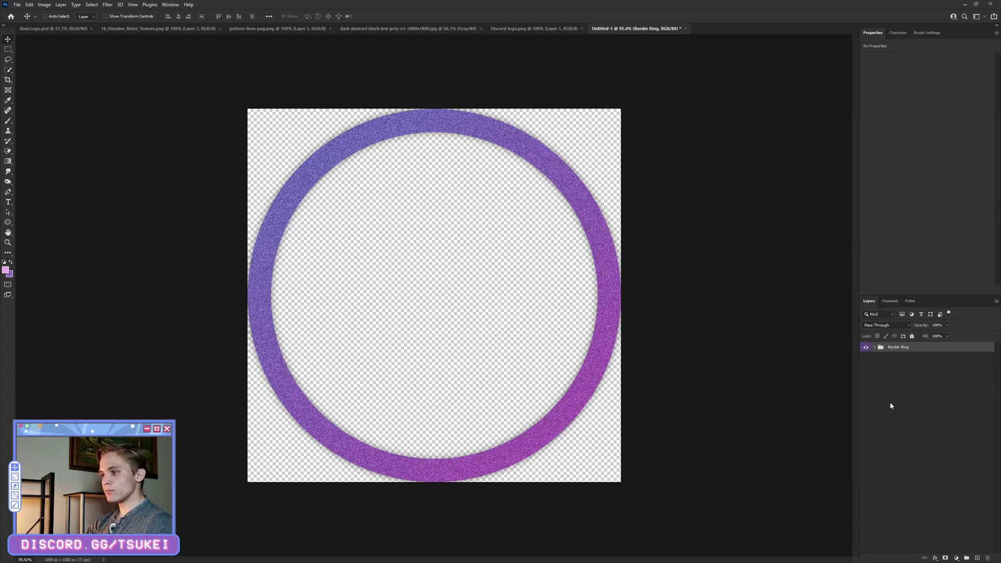
Add Layer 1 beneath Border Ring, group it as 'Base', and tag the group orange
click(977, 557)
drag(903, 351, 895, 391)
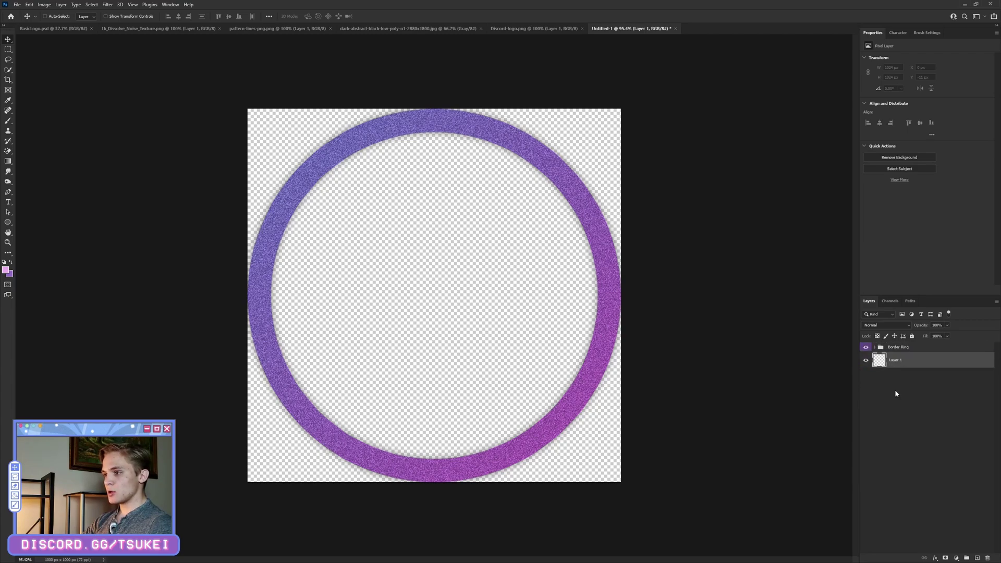
key(ctrl+g)
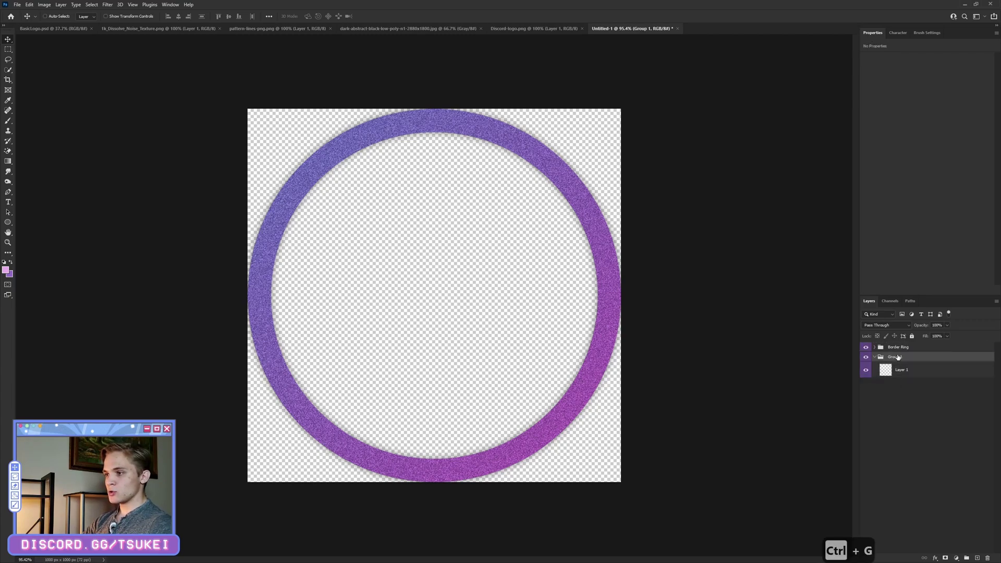
double_click(897, 356)
text(Base)
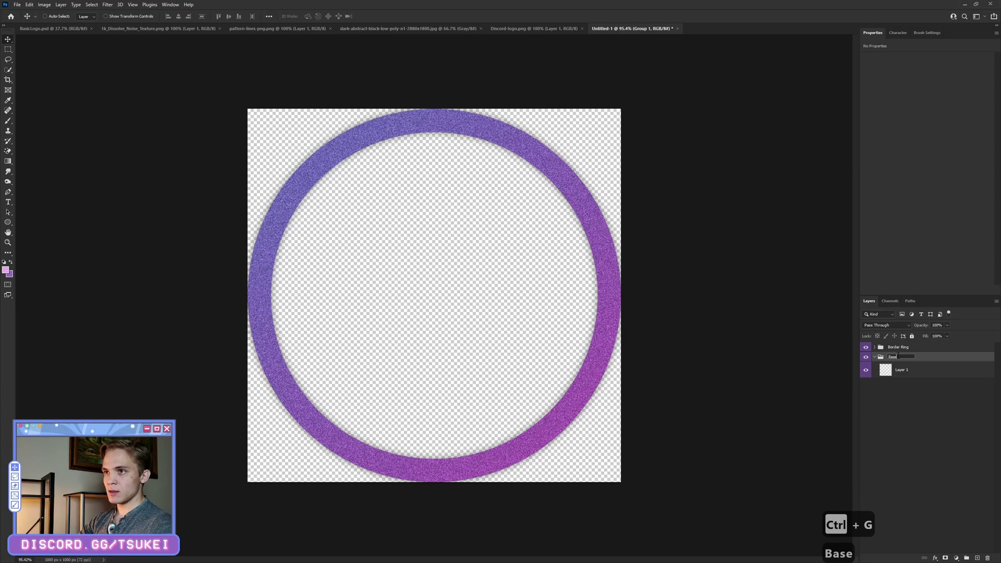
key(Return)
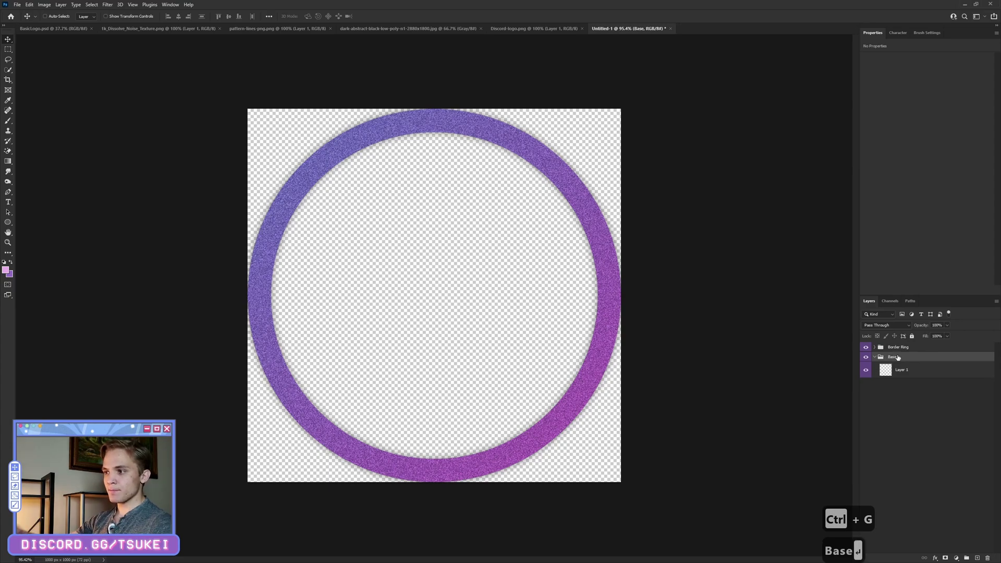
right_click(865, 356)
click(886, 386)
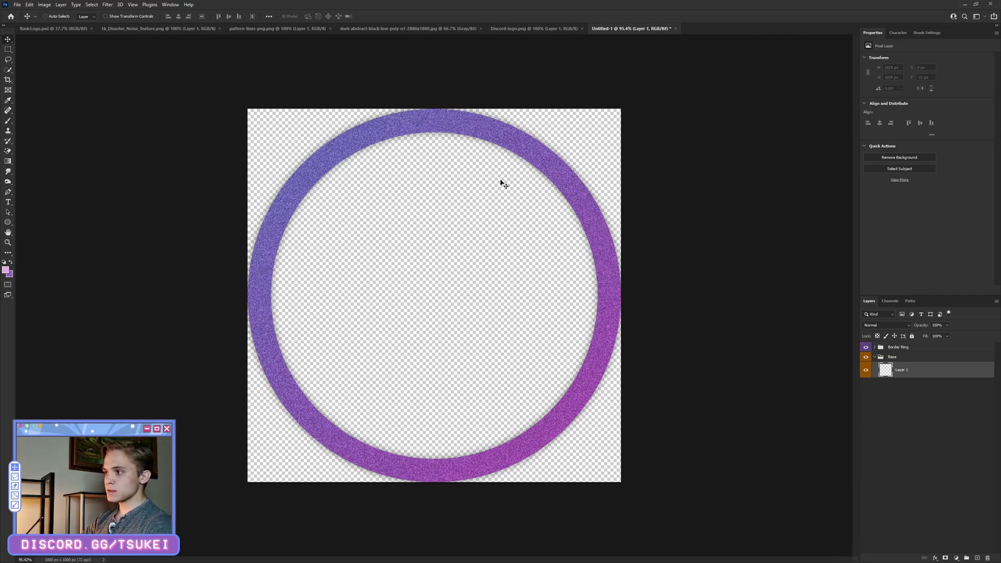
Set the foreground colour to R 232, G 176, B 236 in the Color Picker
click(6, 270)
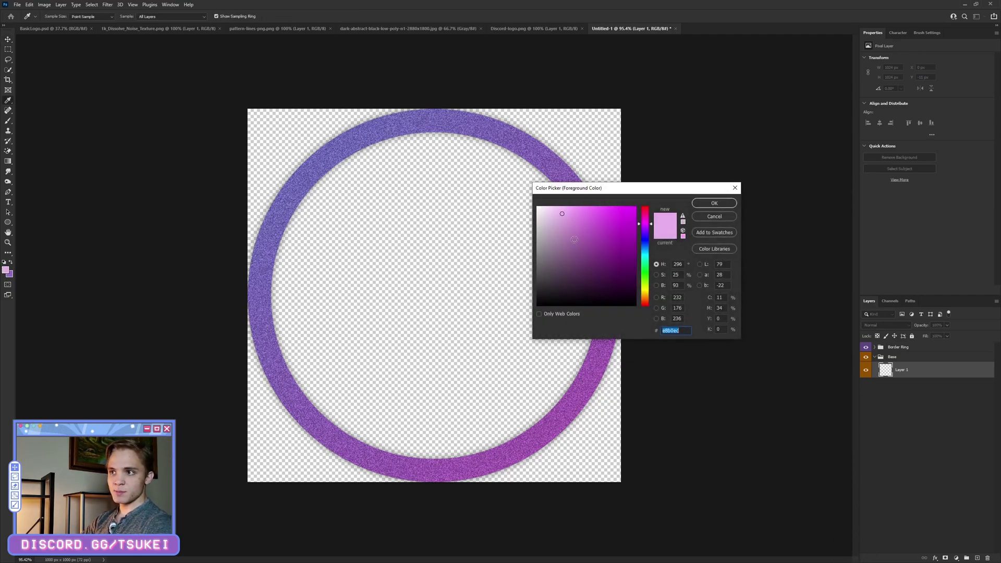
click(704, 206)
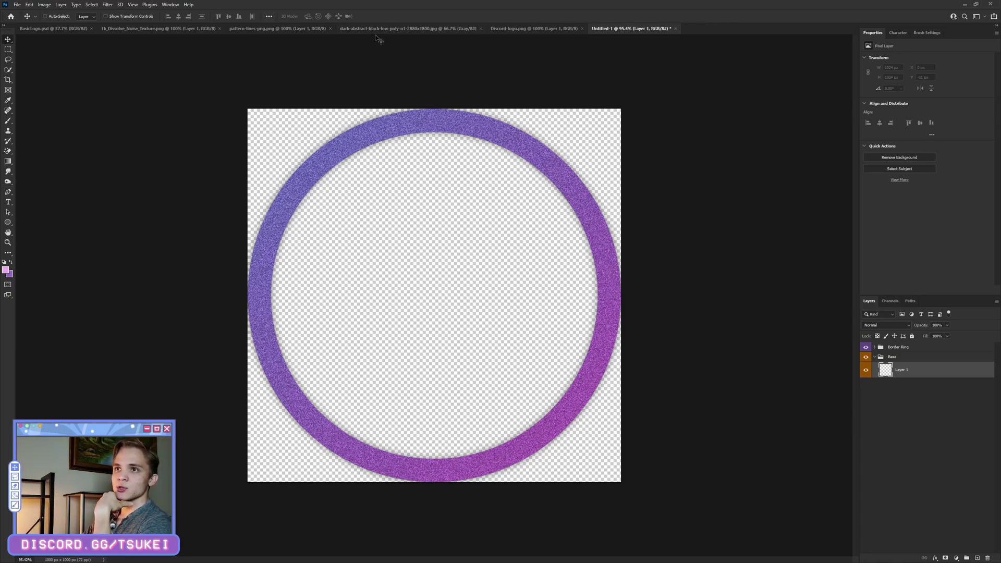
Pick a hard round Brush and paint Layer 1 pink around the ring
click(400, 28)
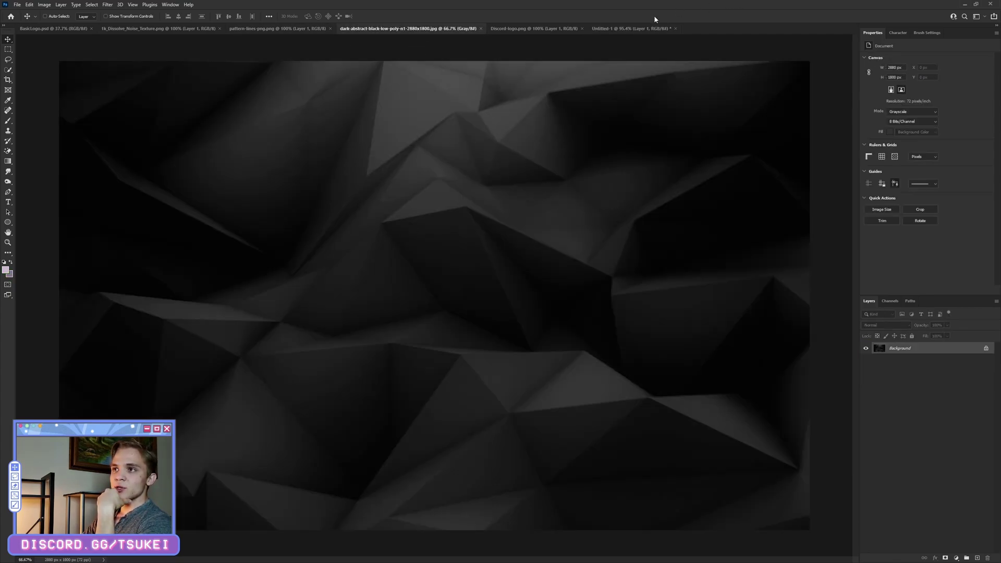
click(649, 28)
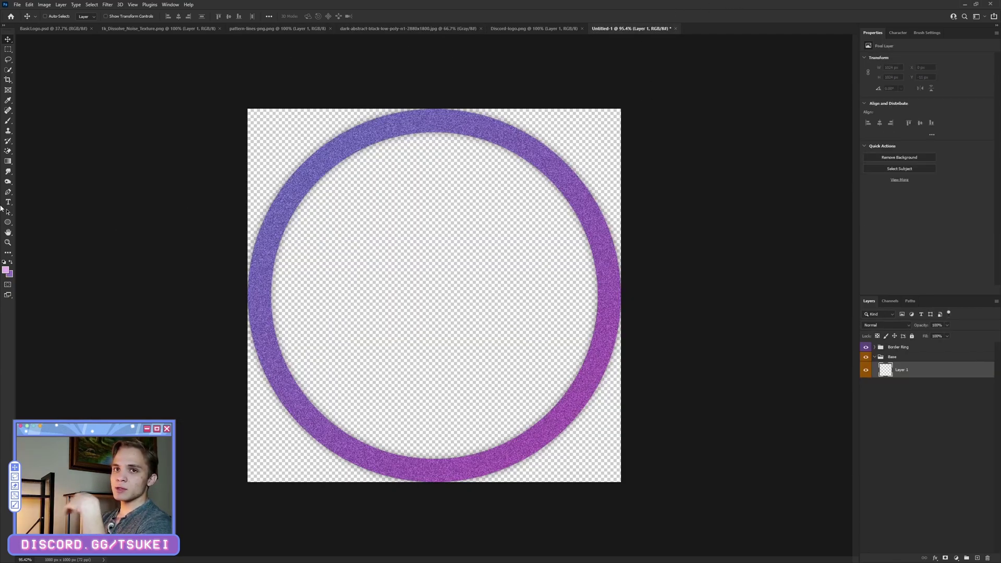
click(8, 121)
right_click(7, 121)
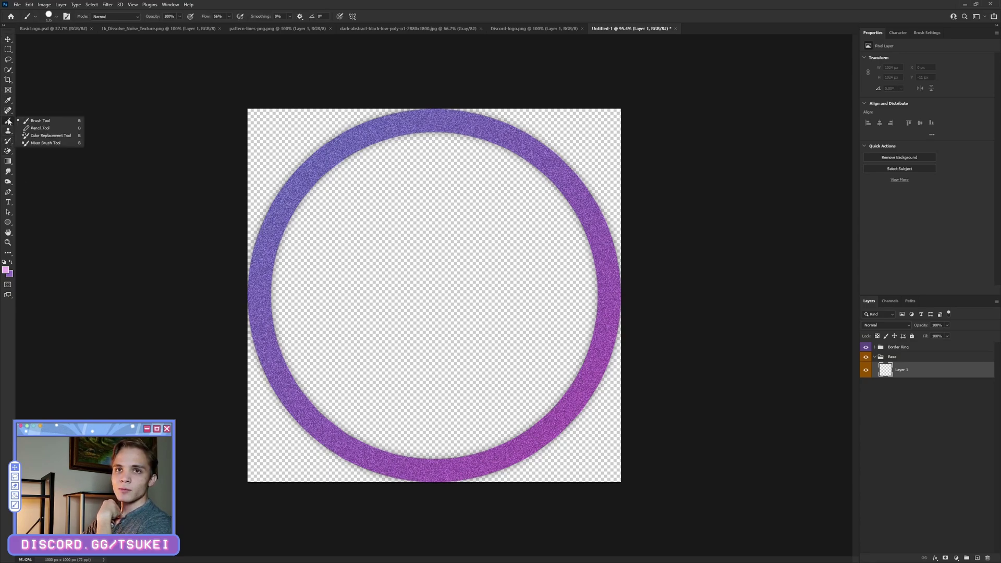
click(39, 121)
click(51, 16)
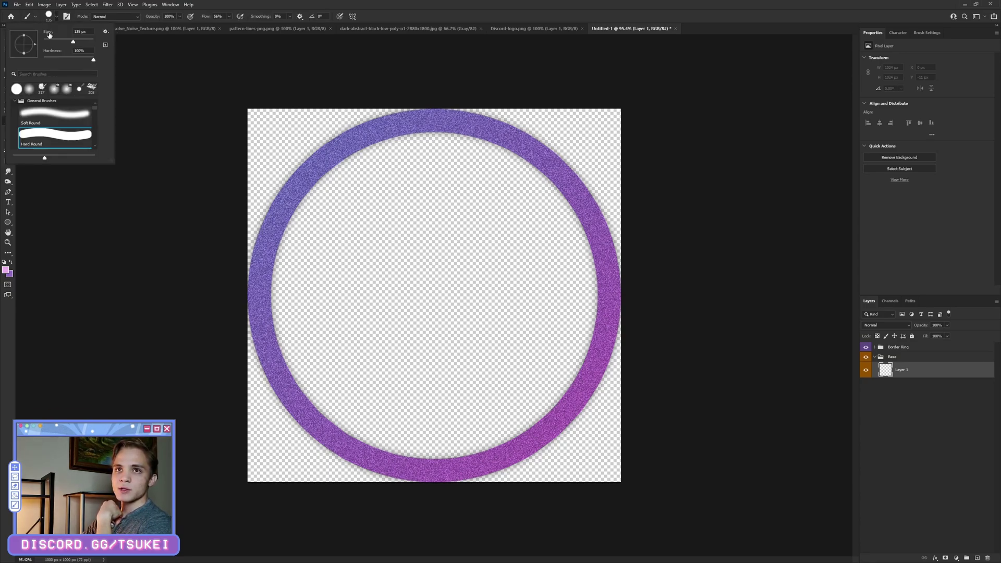
click(50, 16)
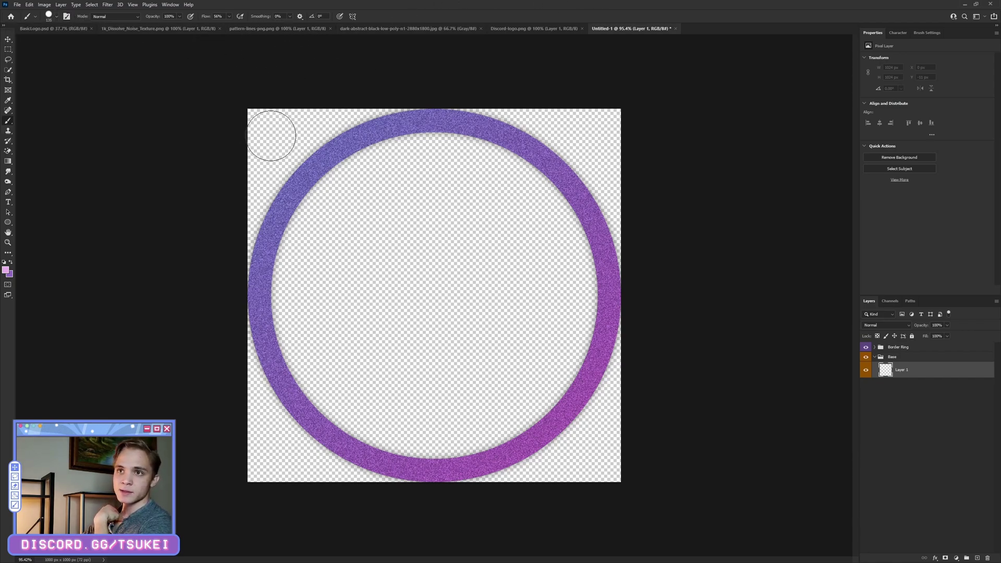
mouse_move(235, 271)
mouse_down()
mouse_move(252, 198)
mouse_move(279, 150)
mouse_move(291, 148)
mouse_move(276, 174)
mouse_move(357, 113)
mouse_move(420, 97)
mouse_move(310, 106)
mouse_move(213, 135)
mouse_move(300, 133)
mouse_move(318, 114)
mouse_move(443, 88)
mouse_move(519, 111)
mouse_move(573, 141)
mouse_move(610, 204)
mouse_move(628, 283)
mouse_move(636, 170)
mouse_move(538, 80)
mouse_move(595, 94)
mouse_move(655, 187)
mouse_move(632, 261)
mouse_move(627, 366)
mouse_move(609, 418)
mouse_move(563, 458)
mouse_move(461, 489)
mouse_move(541, 464)
mouse_move(583, 434)
mouse_move(609, 413)
mouse_move(624, 363)
mouse_move(622, 462)
mouse_move(557, 491)
mouse_move(483, 497)
mouse_move(242, 471)
mouse_move(349, 483)
mouse_move(255, 412)
mouse_move(241, 369)
mouse_move(256, 434)
mouse_move(273, 446)
mouse_move(240, 358)
mouse_up()
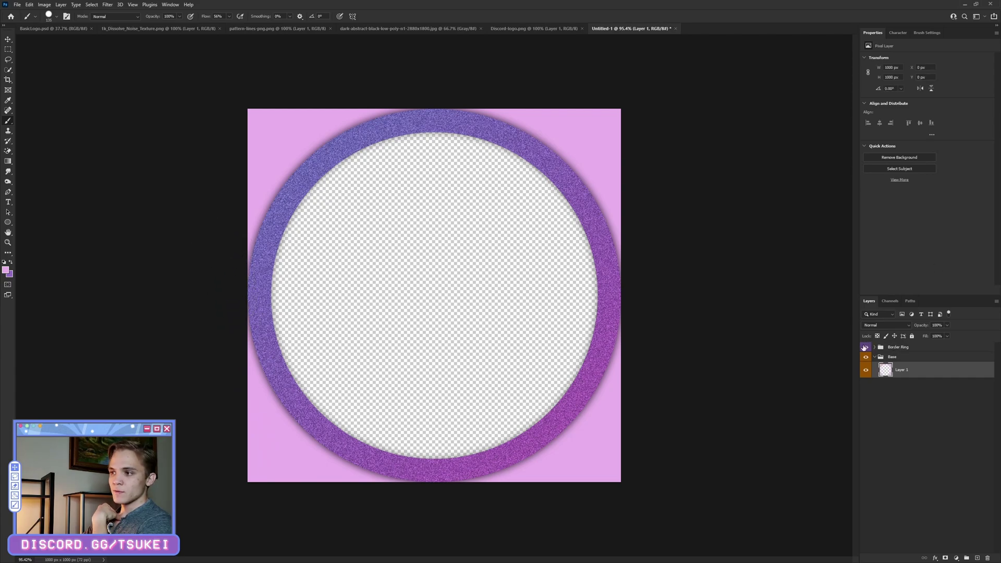
After checking the pink coverage under Border Ring, rename Layer 1 to 'Edge Color'
click(866, 346)
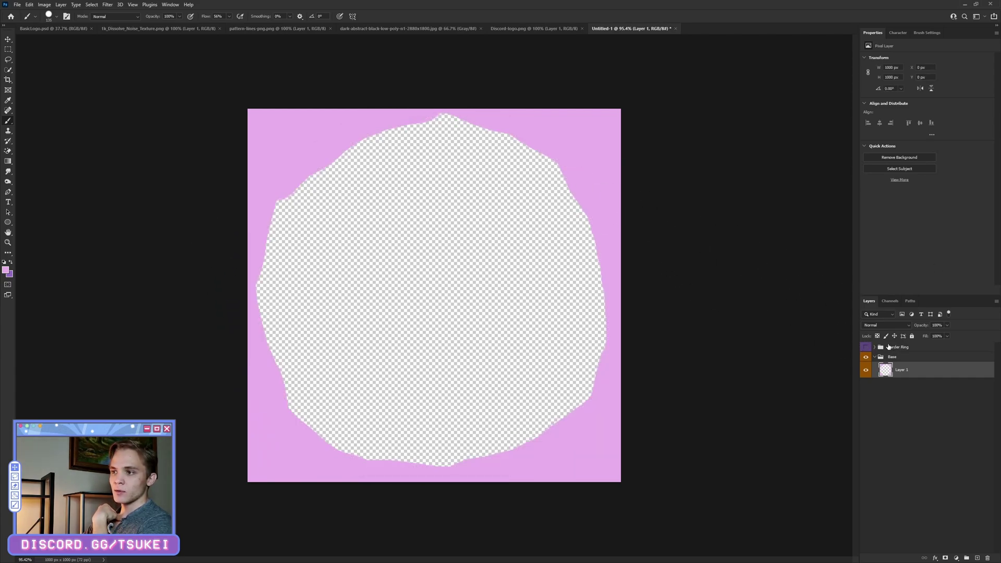
click(865, 347)
double_click(905, 372)
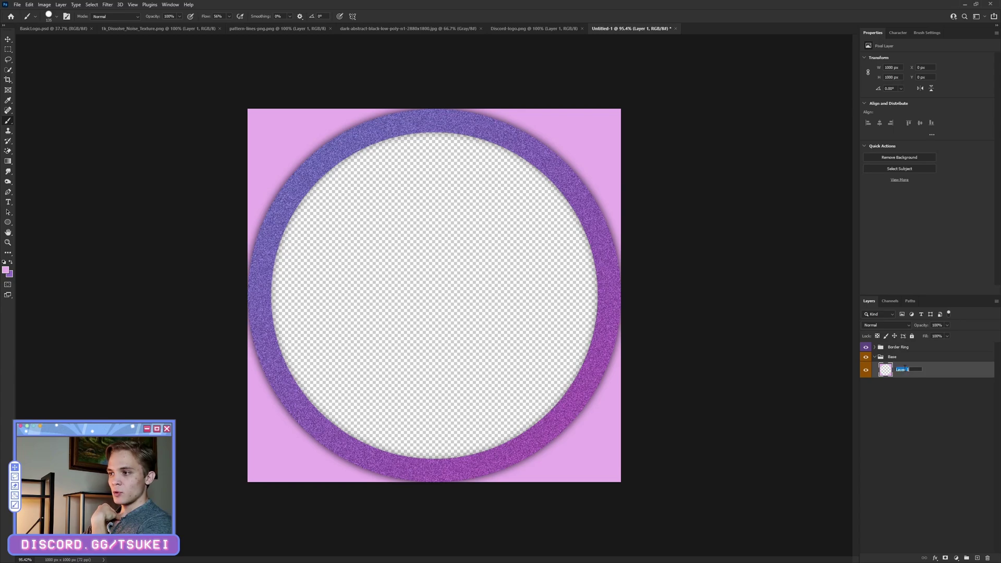
text(Edge Color)
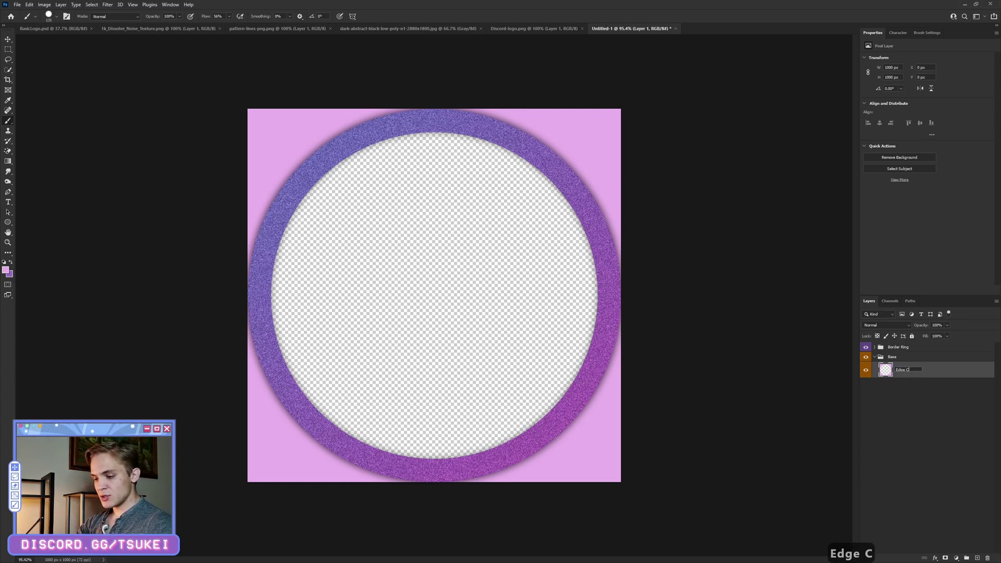
key(Return)
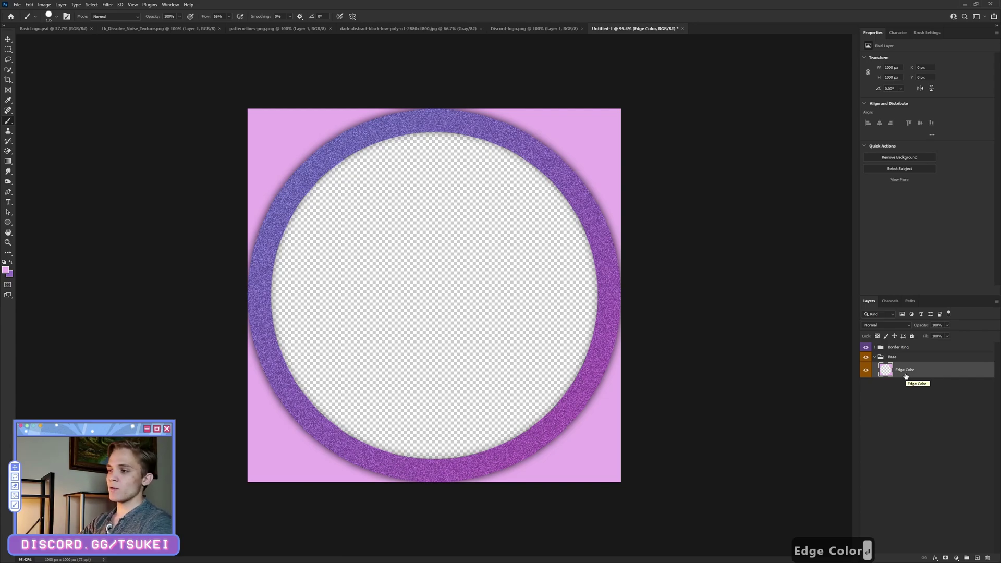
Try a Color Overlay on Edge Color in Layer Style, then cancel to leave it without effects
right_click(906, 375)
click(917, 54)
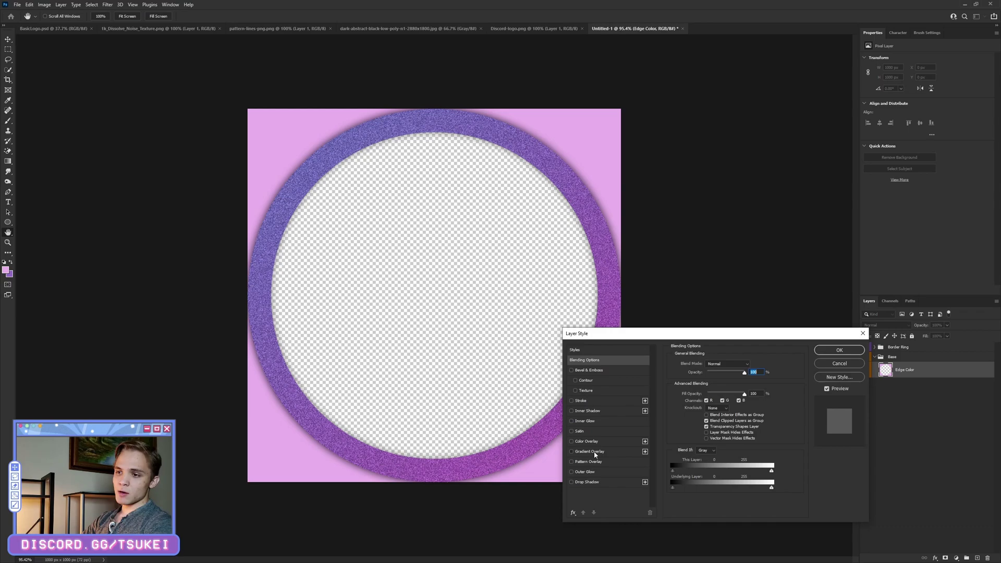
click(580, 442)
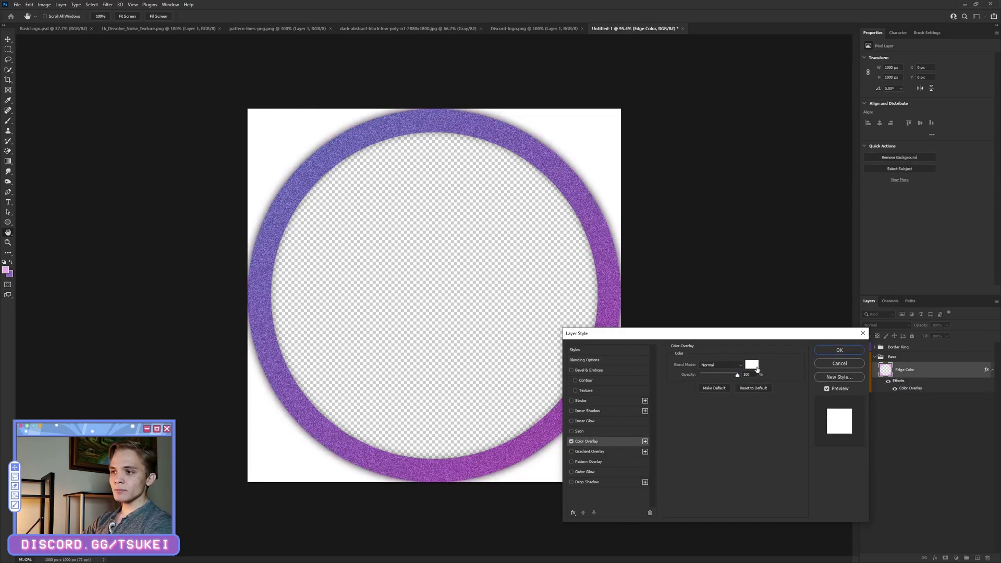
click(838, 364)
click(926, 425)
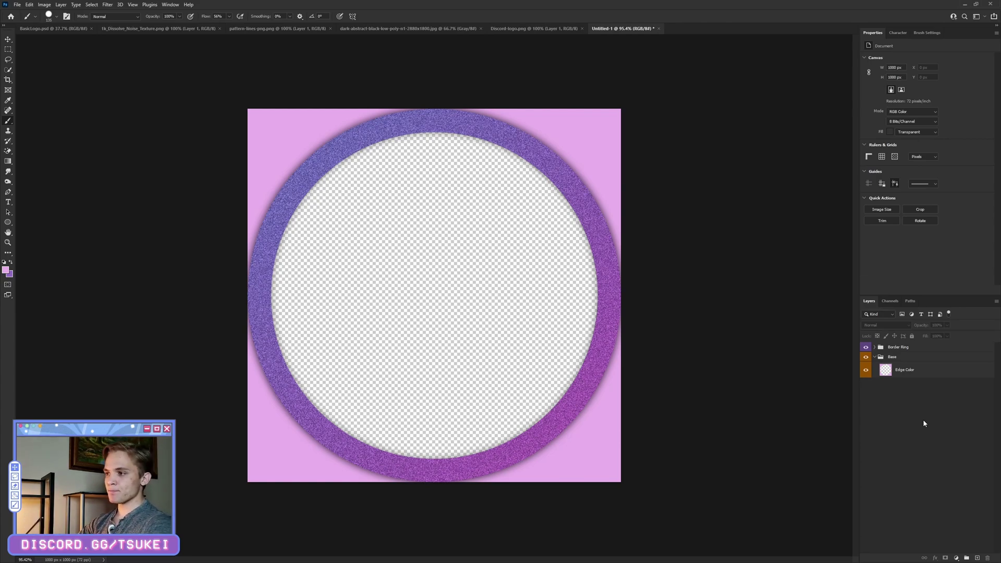
Drag the dark abstract image into the ring logo document with the Move tool
click(912, 371)
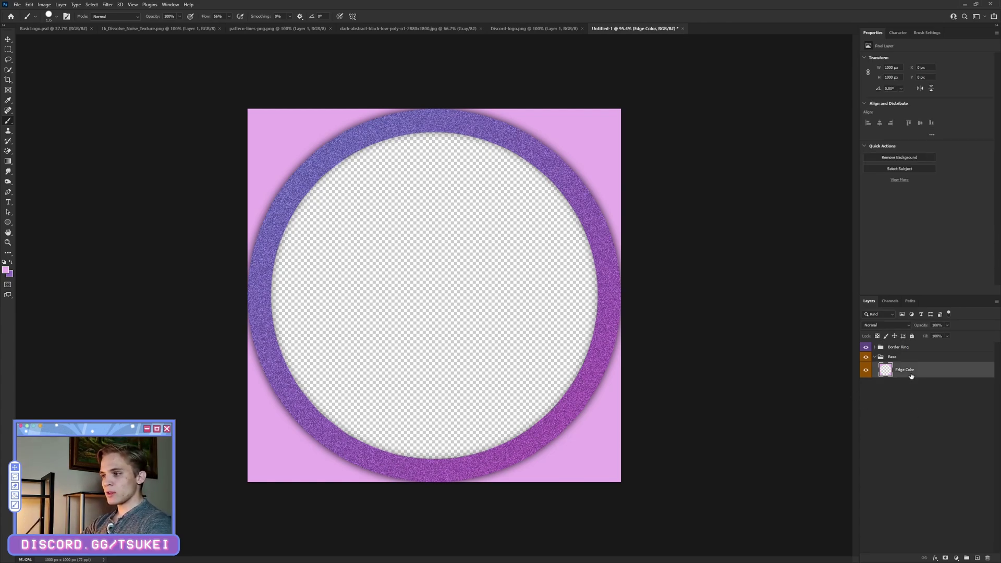
click(383, 28)
key(v)
drag(412, 230, 424, 294)
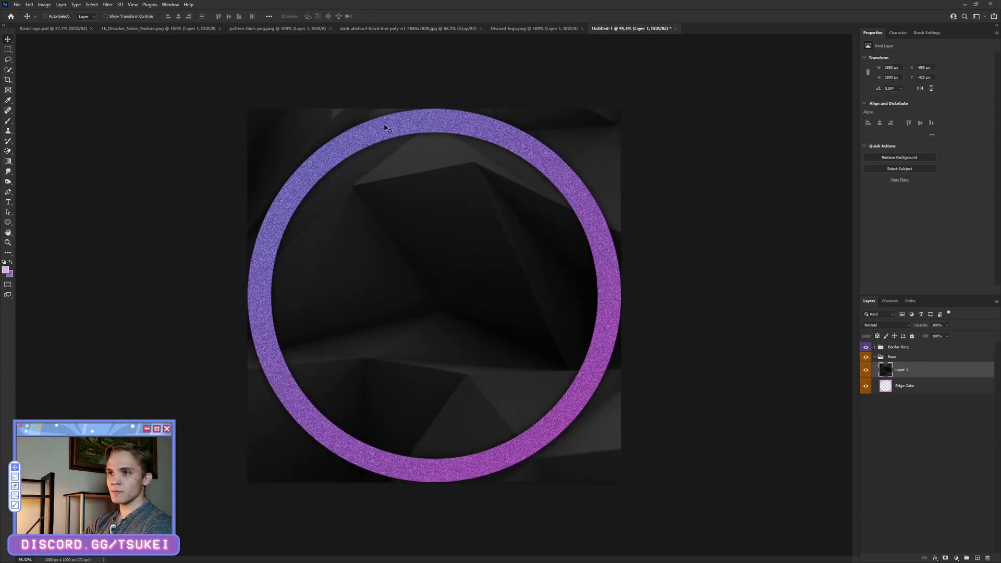
Copy the whole dark abstract image, paste it into the logo, and delete the extra pasted copy
click(365, 29)
click(5, 50)
right_click(4, 51)
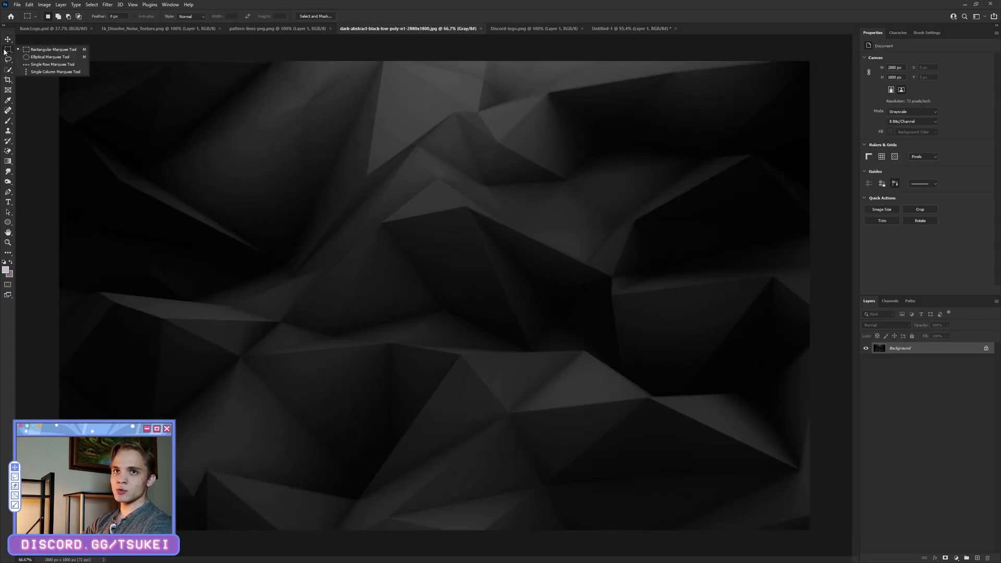
click(52, 50)
drag(45, 49, 816, 537)
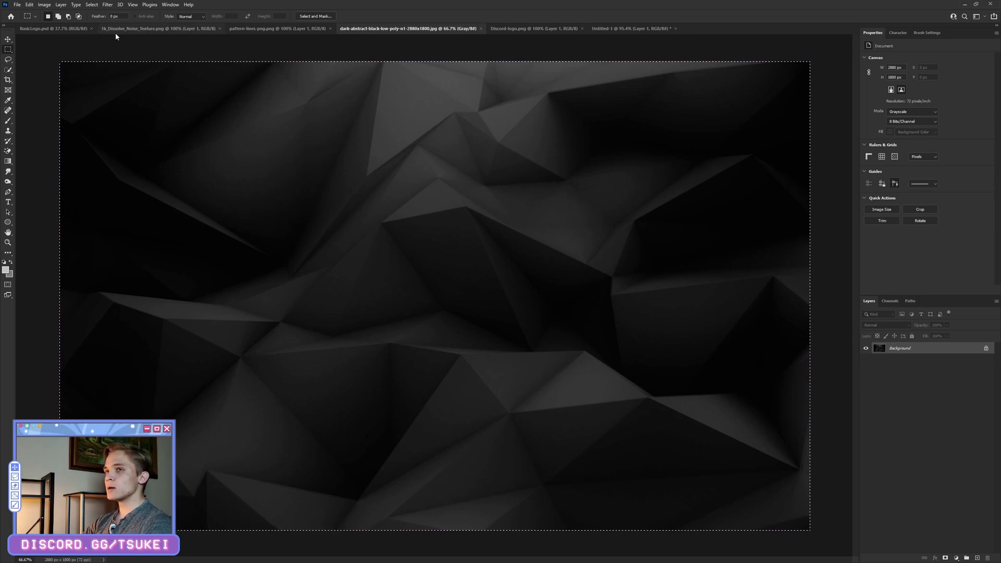
click(30, 4)
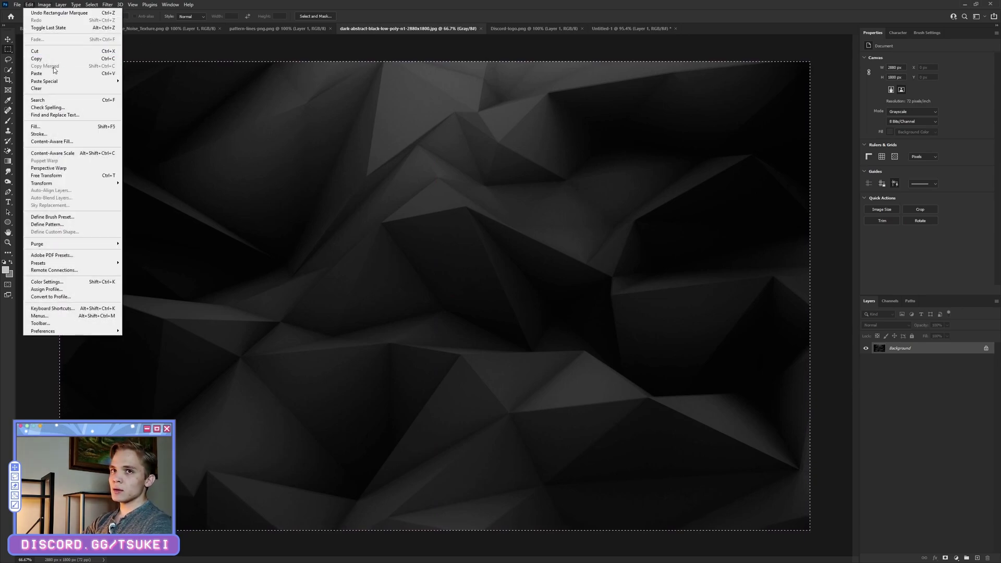
click(52, 58)
click(631, 28)
key(ctrl+v)
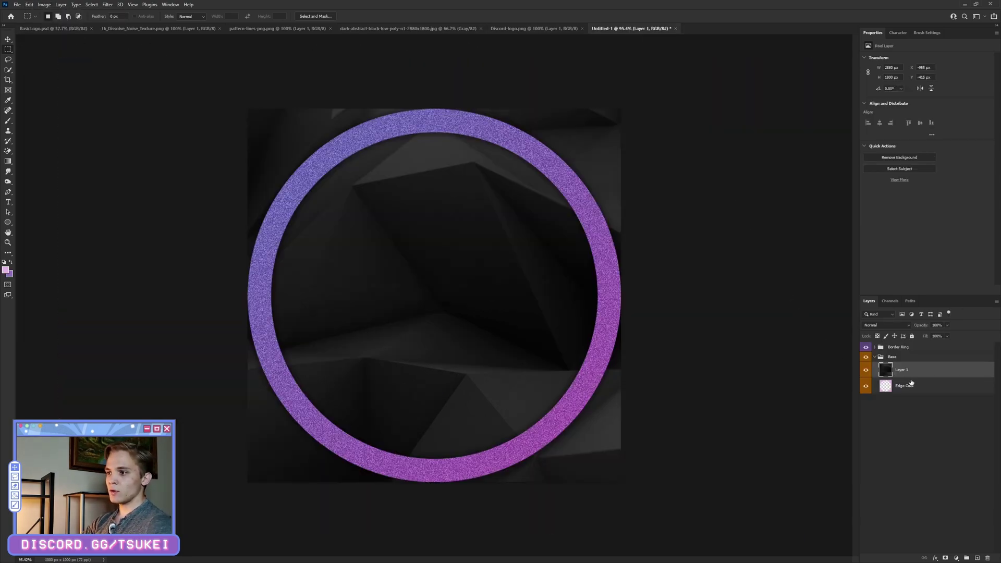
key(ctrl+v)
key(Delete)
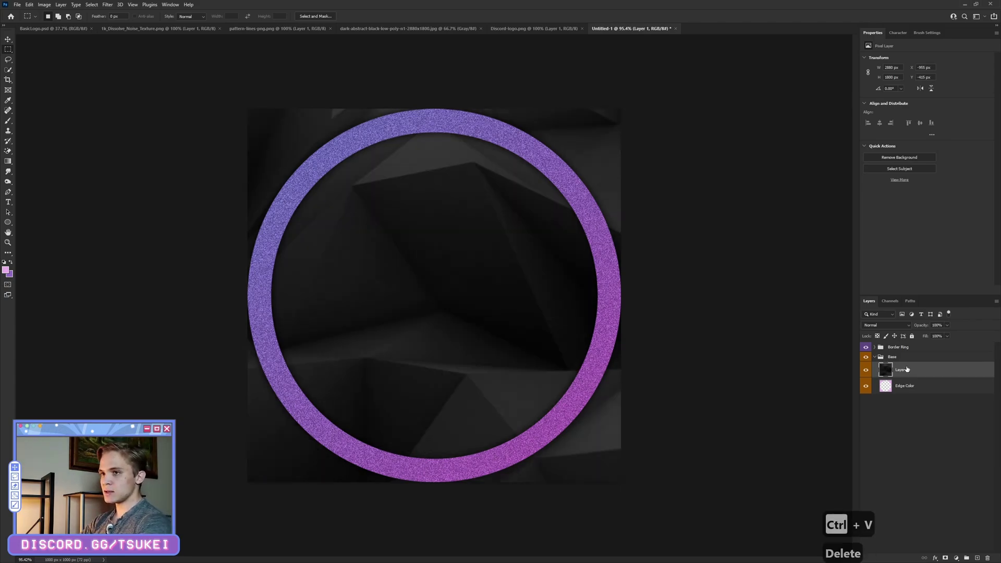
Scale the dark texture to about 76% and position it over the ring
key(ctrl+t)
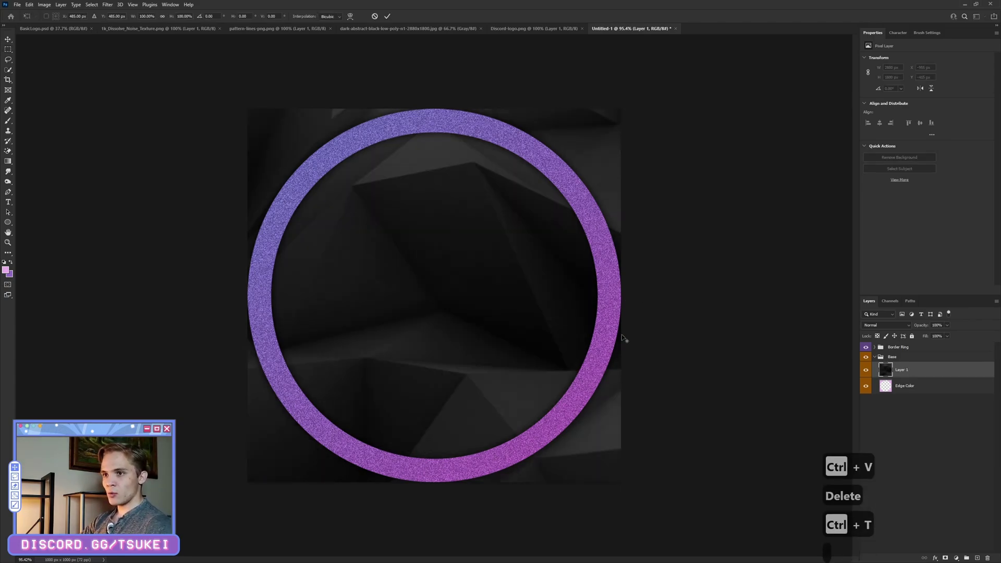
key(ctrl+0)
scroll(540, 310, down, 2)
drag(553, 220, 459, 277)
scroll(459, 282, up, 2)
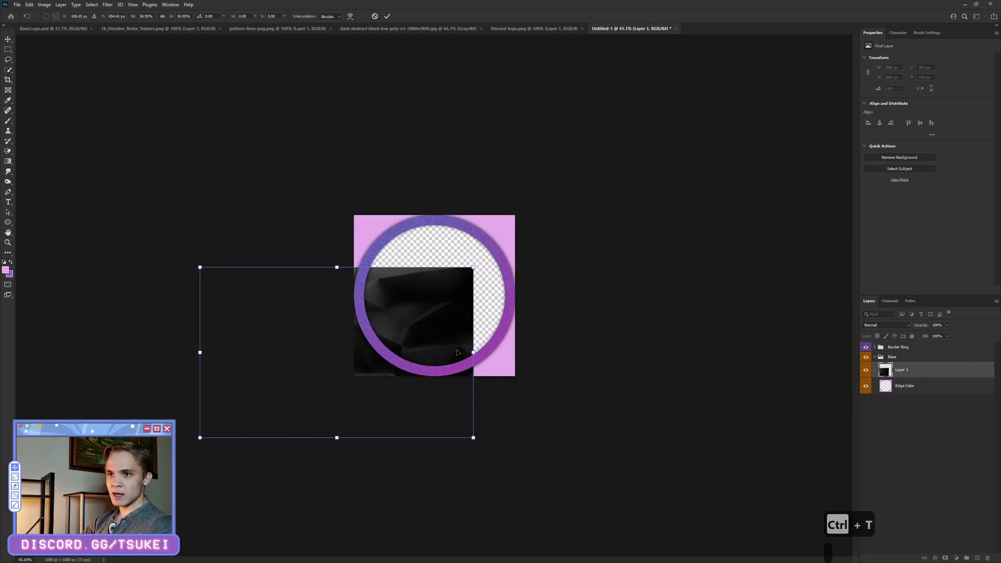
drag(406, 359, 512, 300)
drag(581, 206, 574, 208)
mouse_move(488, 285)
mouse_down()
mouse_move(503, 286)
mouse_move(496, 290)
mouse_up()
click(389, 16)
Move the texture layer below the Edge Color layer
scroll(464, 234, up, 2)
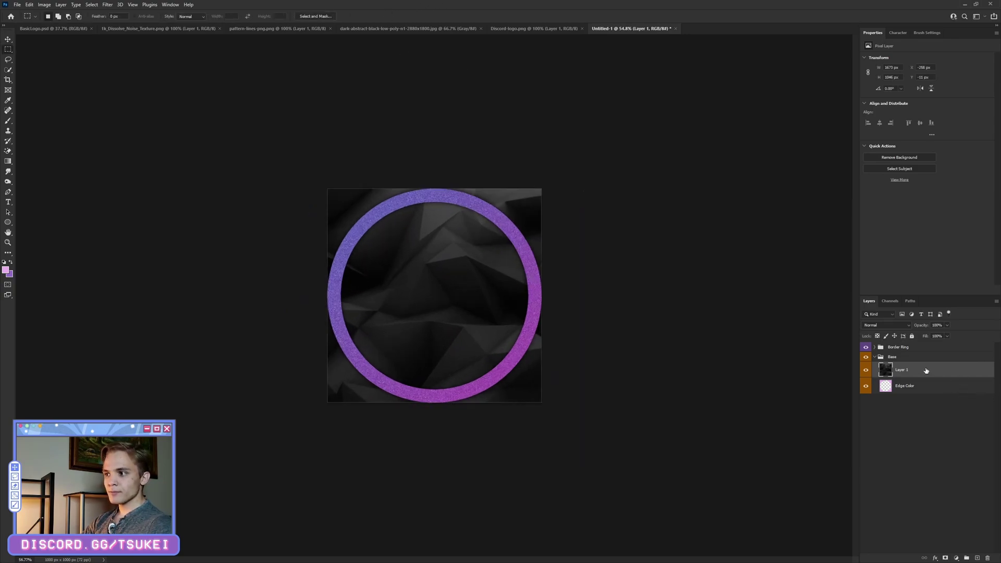
drag(926, 371, 915, 425)
scroll(344, 282, up, 1)
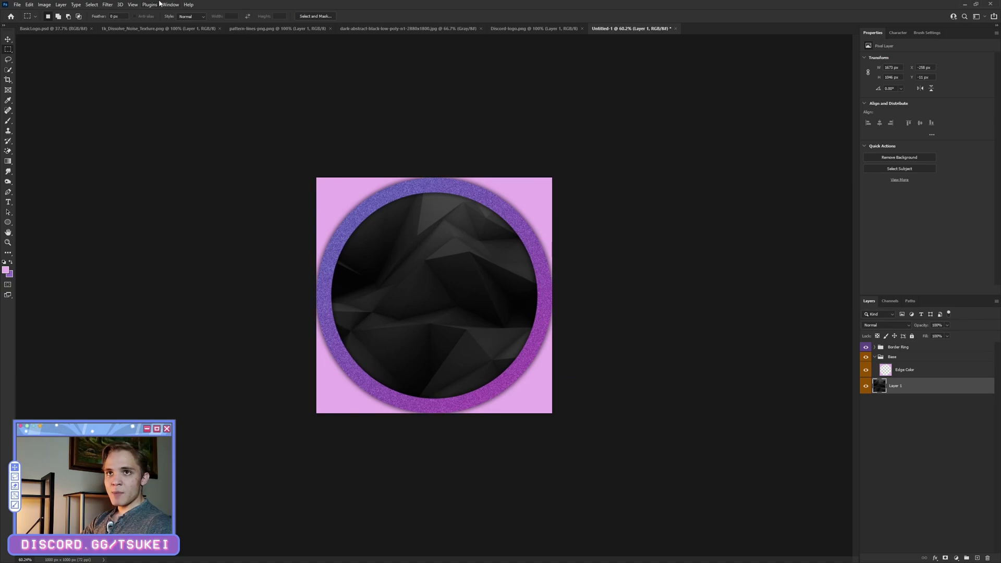
Apply a Field Blur from the Blur Gallery to the dark texture
click(107, 5)
mouse_move(169, 113)
click(234, 112)
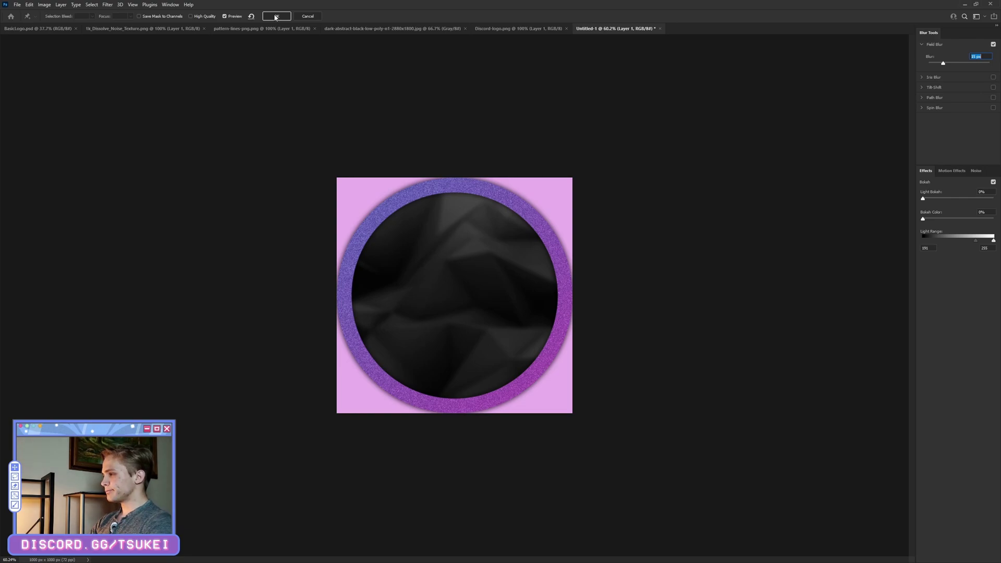
click(277, 17)
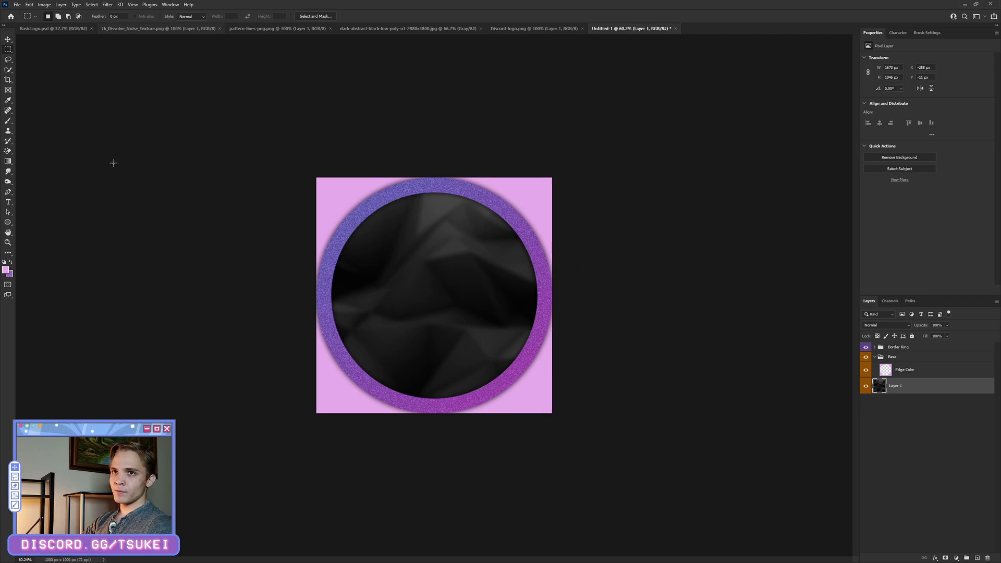
Move the texture layer into the Base group and rename it 'BG Color'
scroll(356, 440, down, 2)
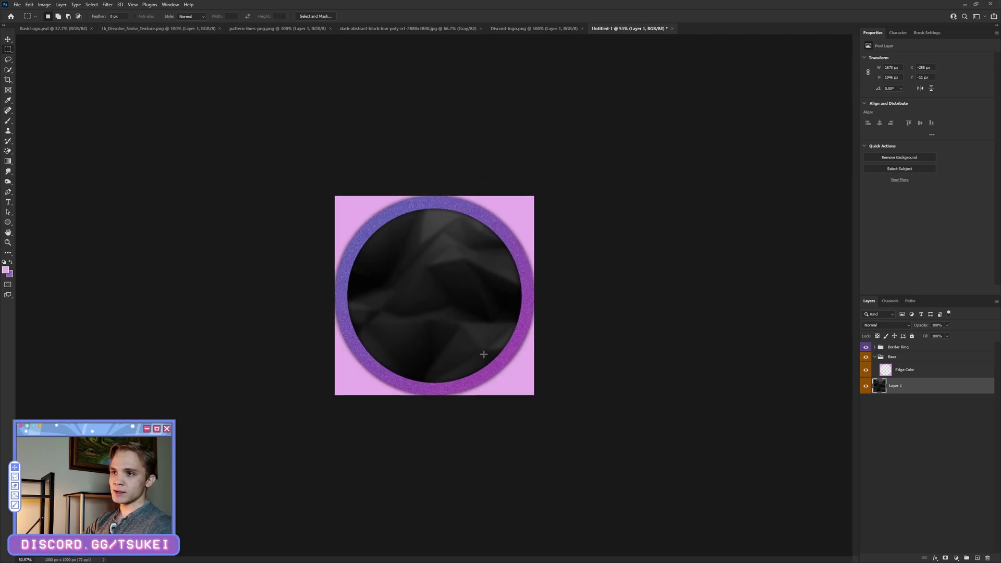
scroll(414, 328, up, 2)
drag(892, 394, 894, 381)
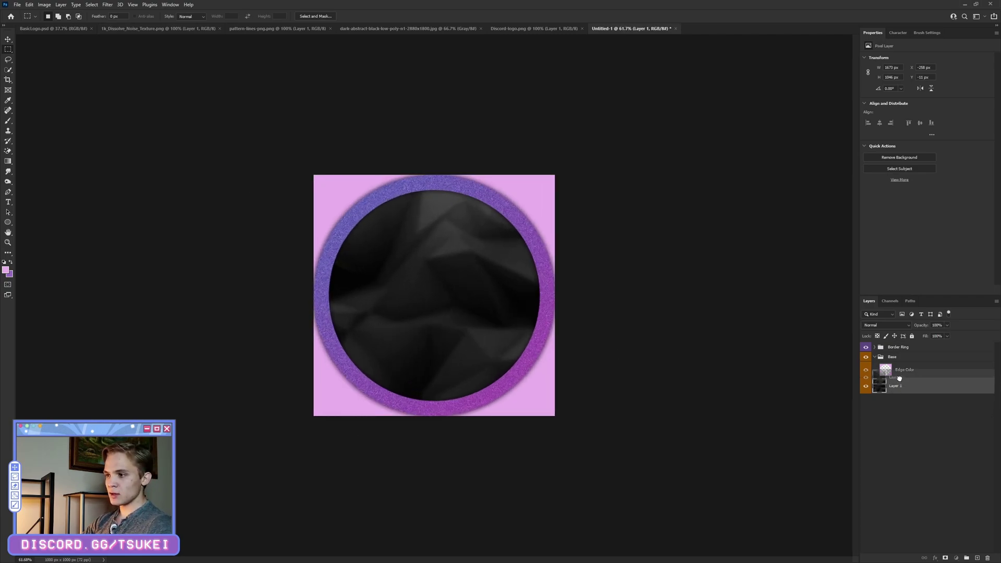
double_click(902, 386)
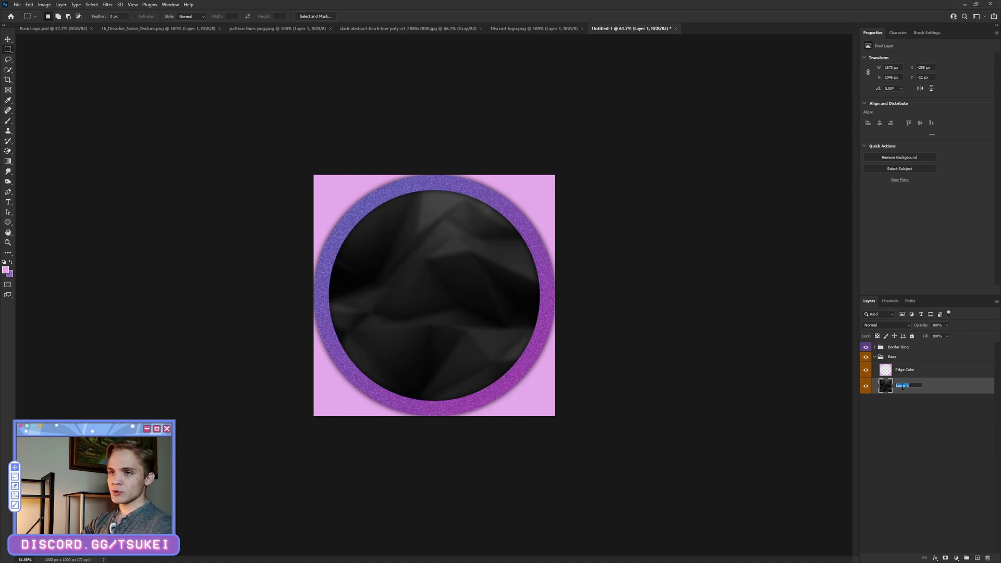
text(BG Color)
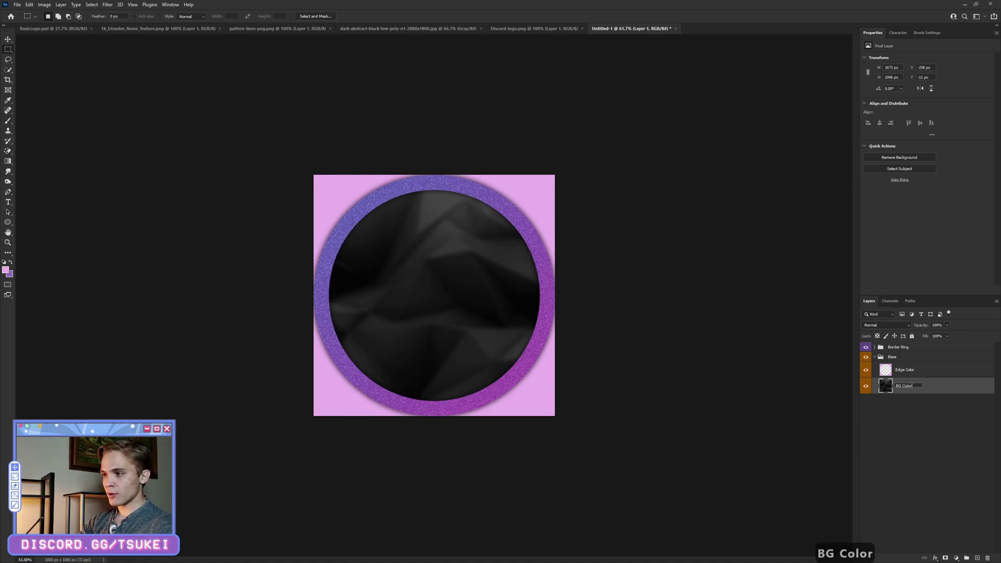
key(Return)
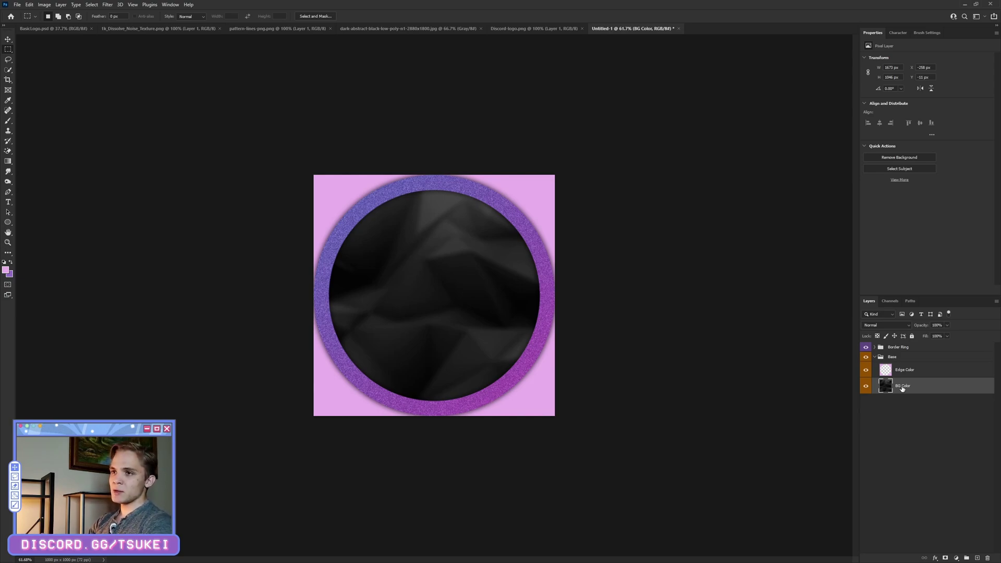
click(37, 29)
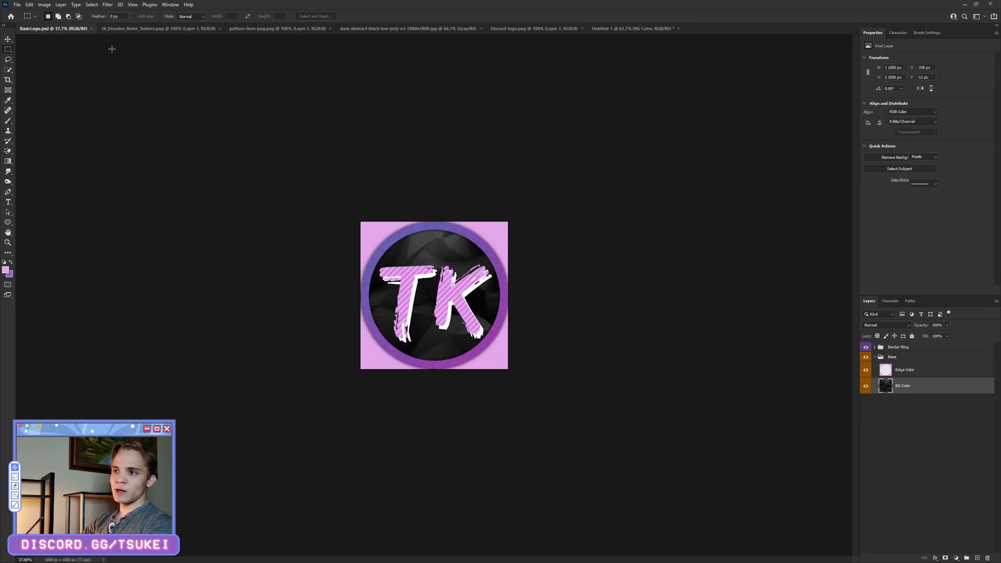
click(875, 367)
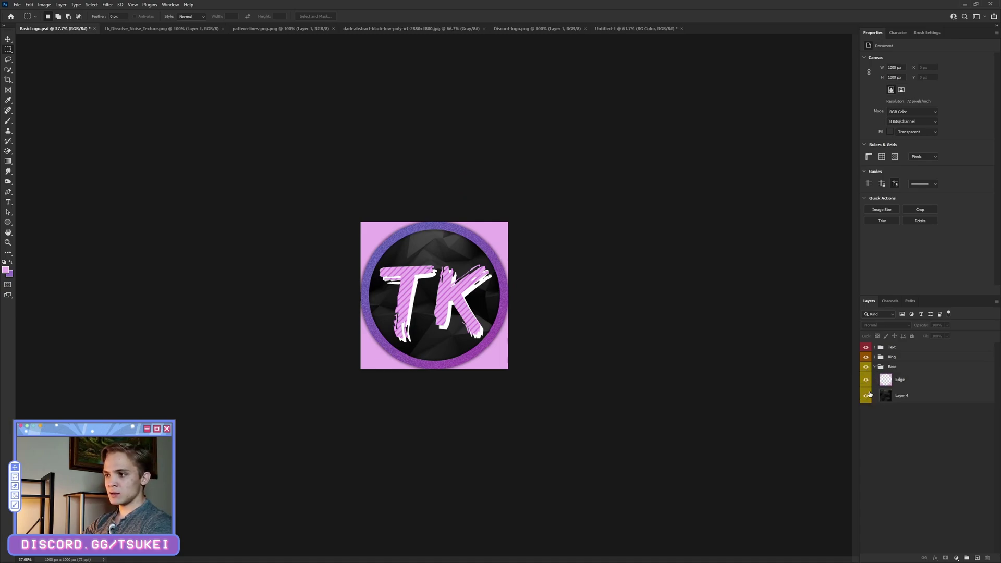
click(875, 367)
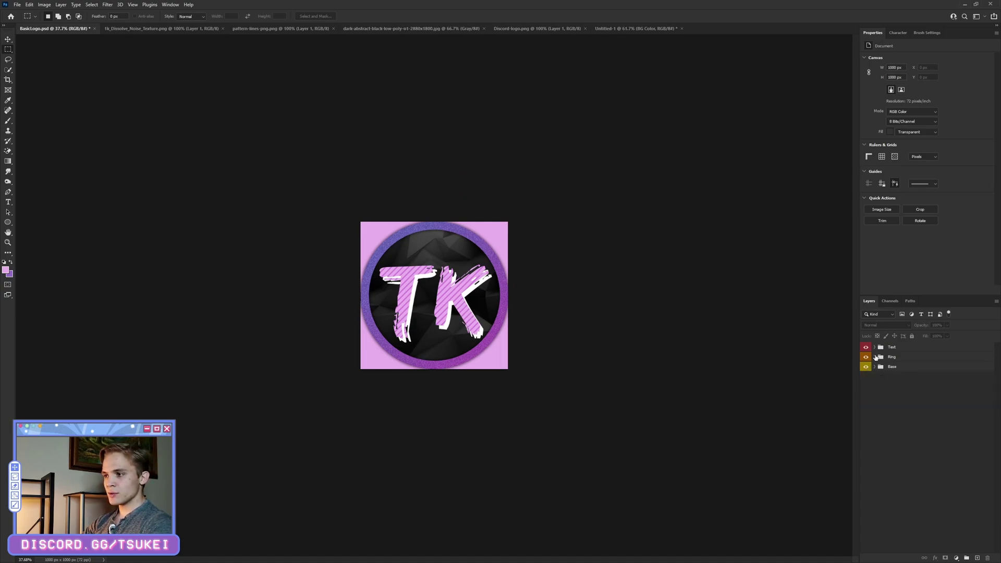
click(875, 358)
click(875, 358)
click(637, 28)
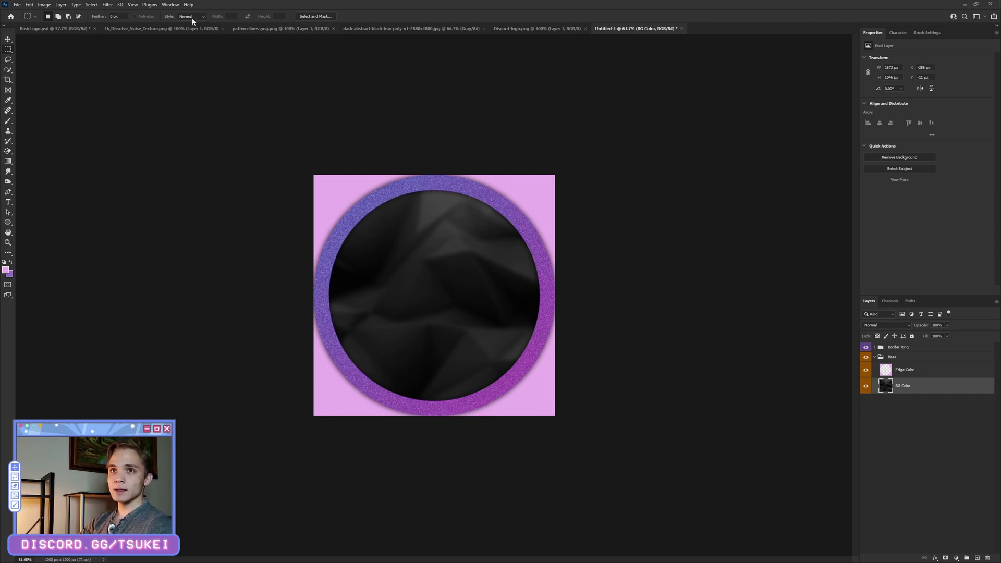
Collapse Base and add a new empty layer above Border Ring, grouped with Ctrl+G
click(881, 359)
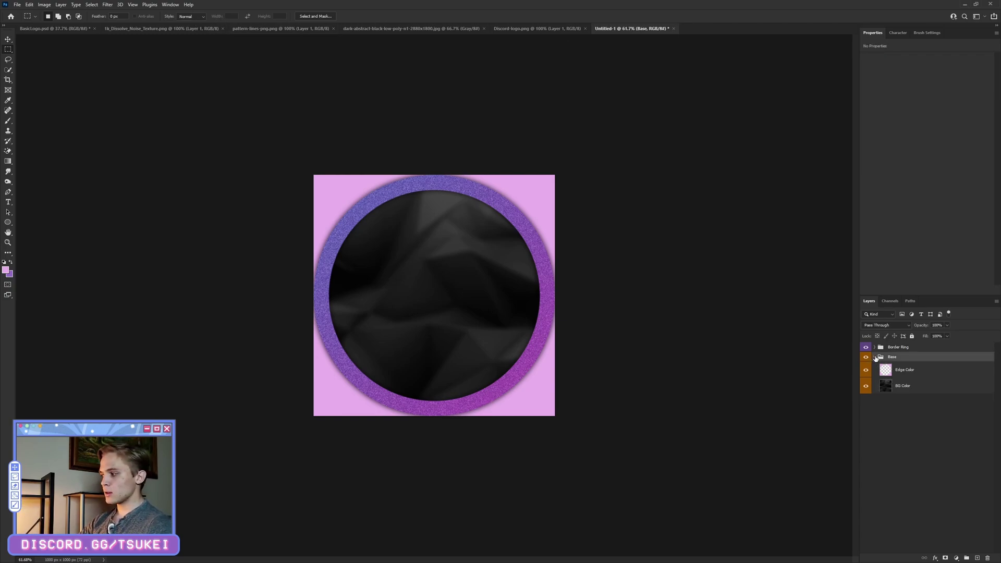
click(875, 357)
click(897, 348)
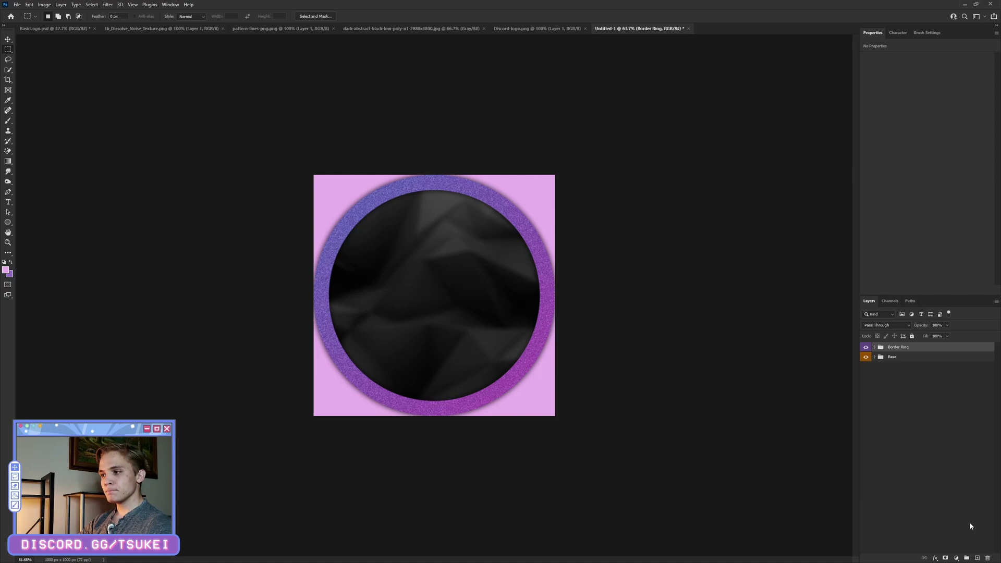
click(977, 558)
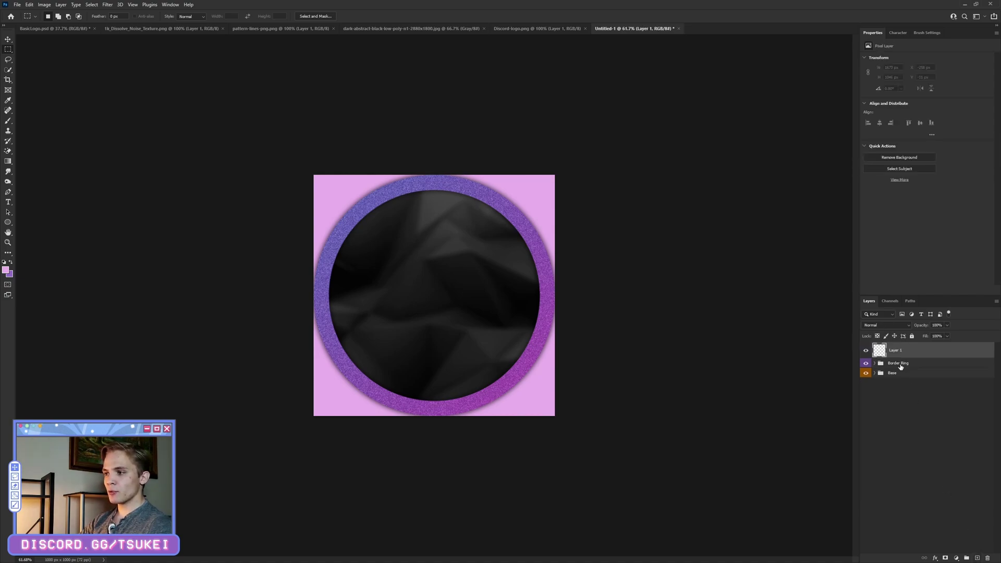
key(ctrl+g)
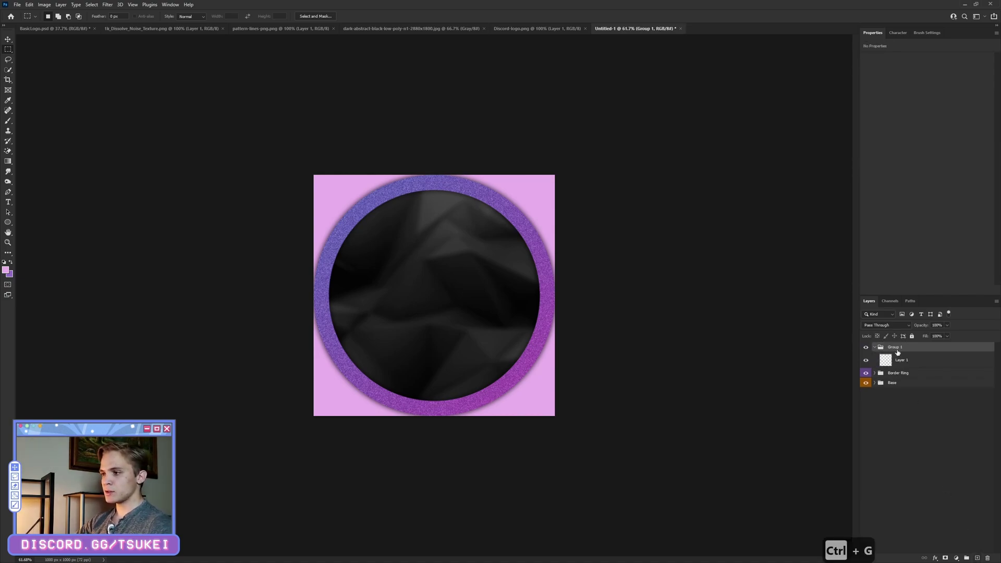
Name the new group 'Text' and give it a blue colour label
double_click(897, 350)
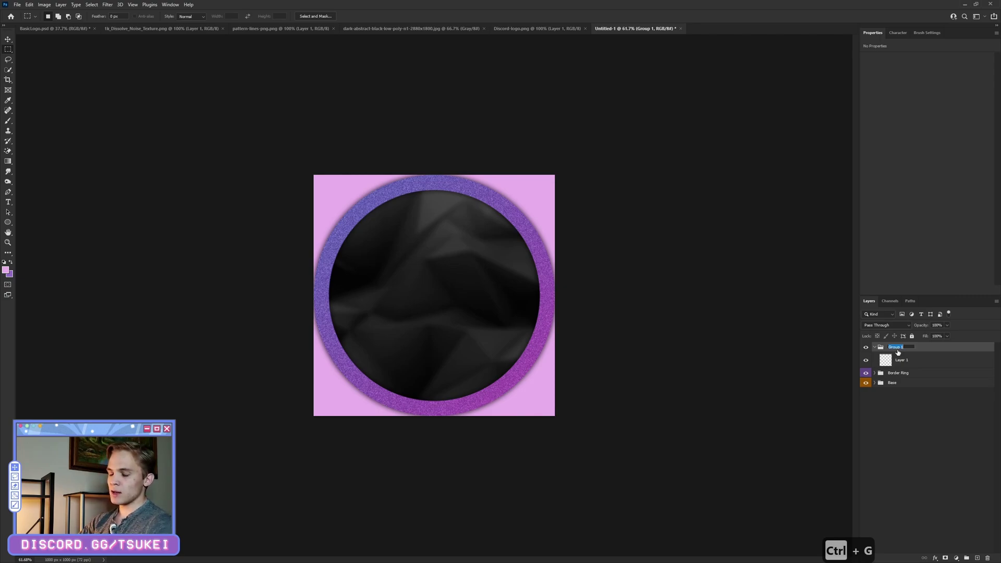
text(Text)
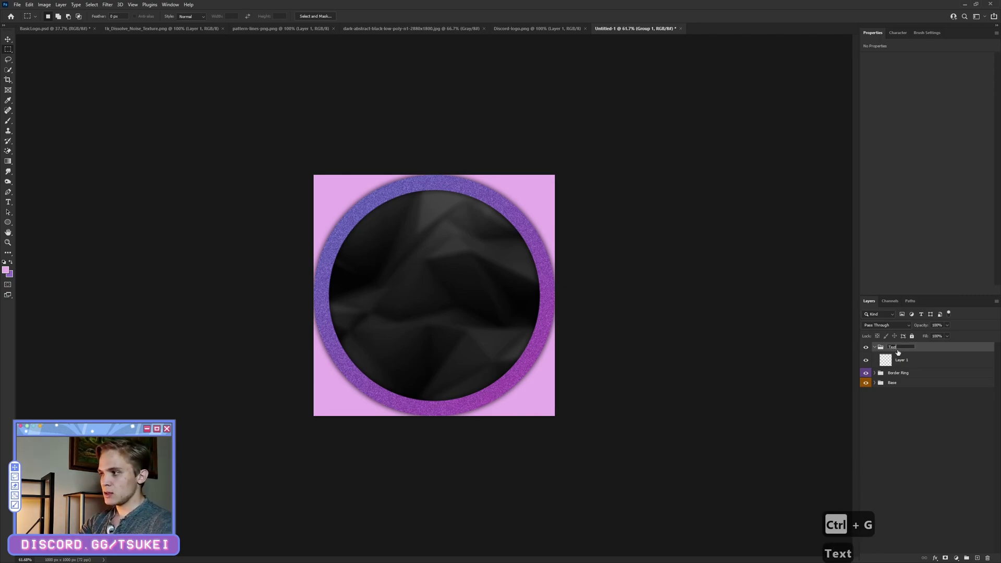
key(Return)
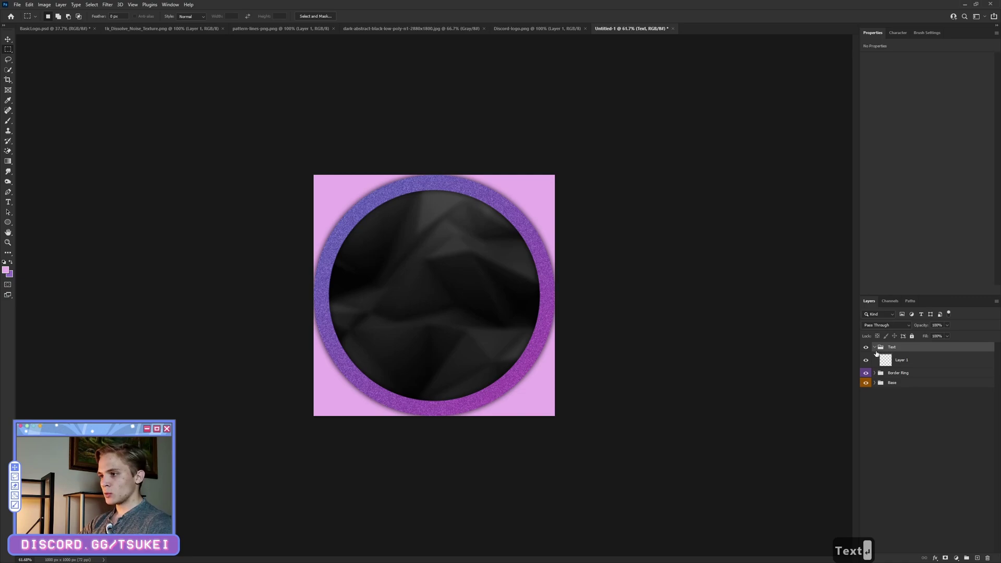
right_click(867, 352)
click(898, 404)
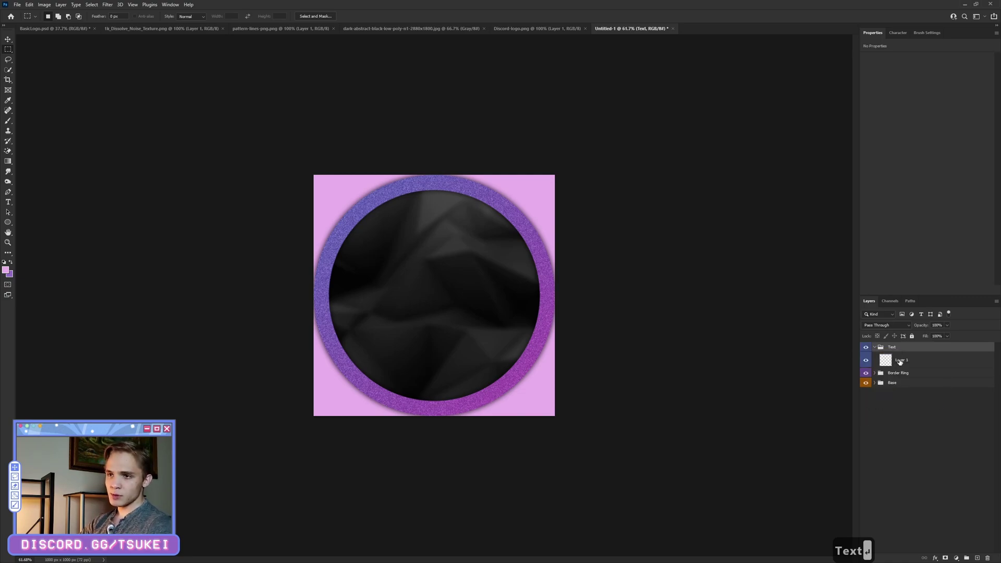
Type 'TK' on the canvas with the Horizontal Type tool at 643 pt
click(8, 202)
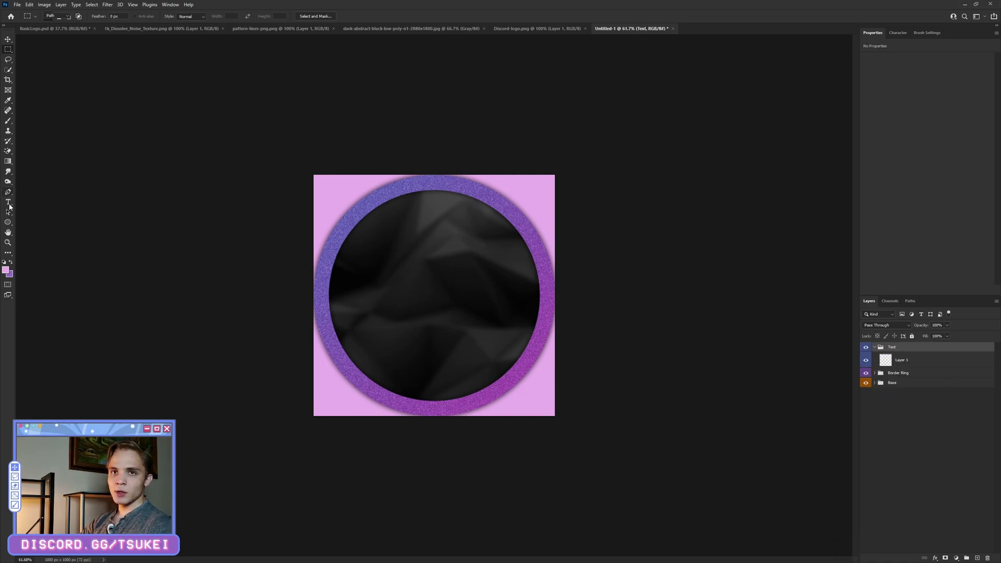
click(47, 204)
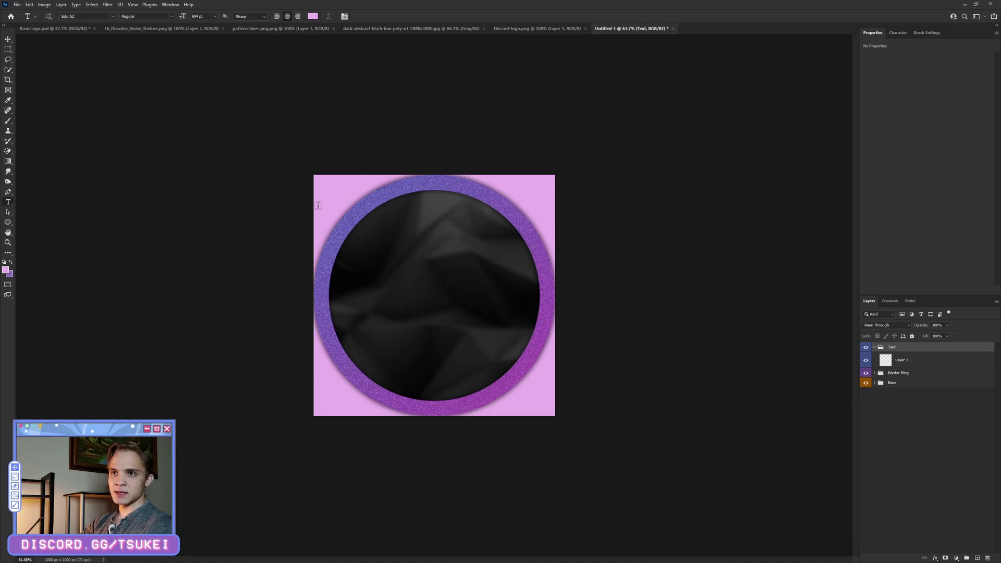
click(567, 342)
text(MI)
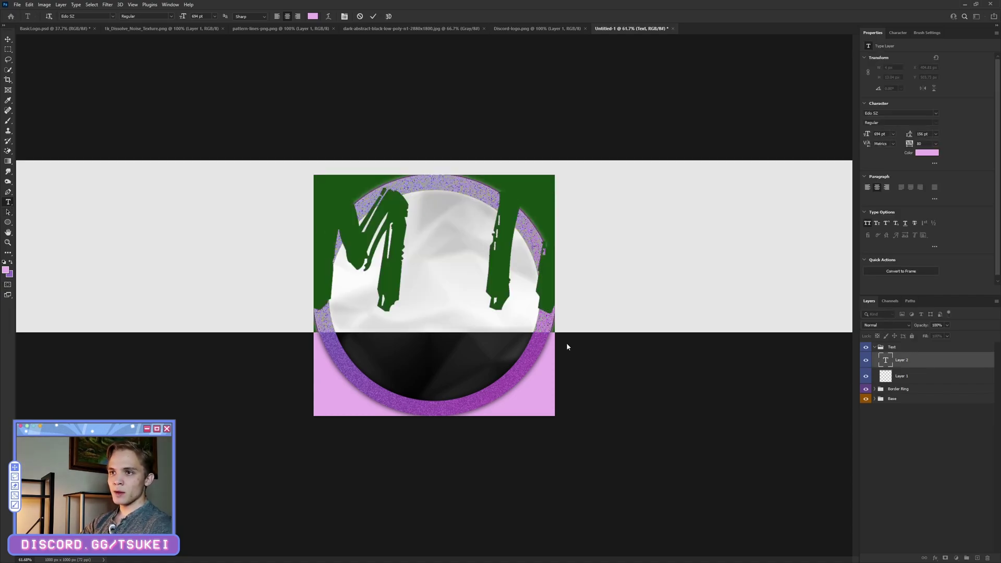
text(TK)
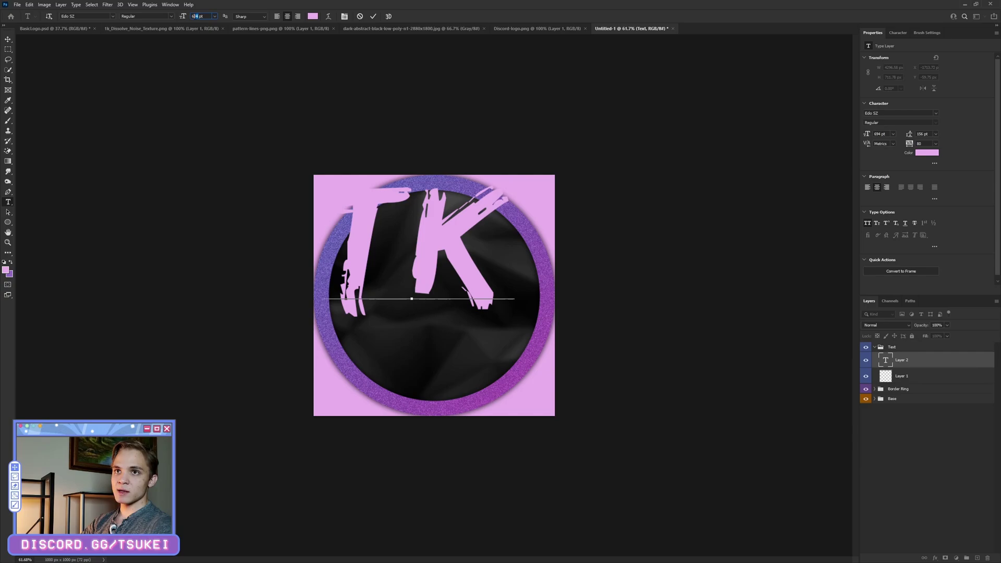
key(ctrl+a)
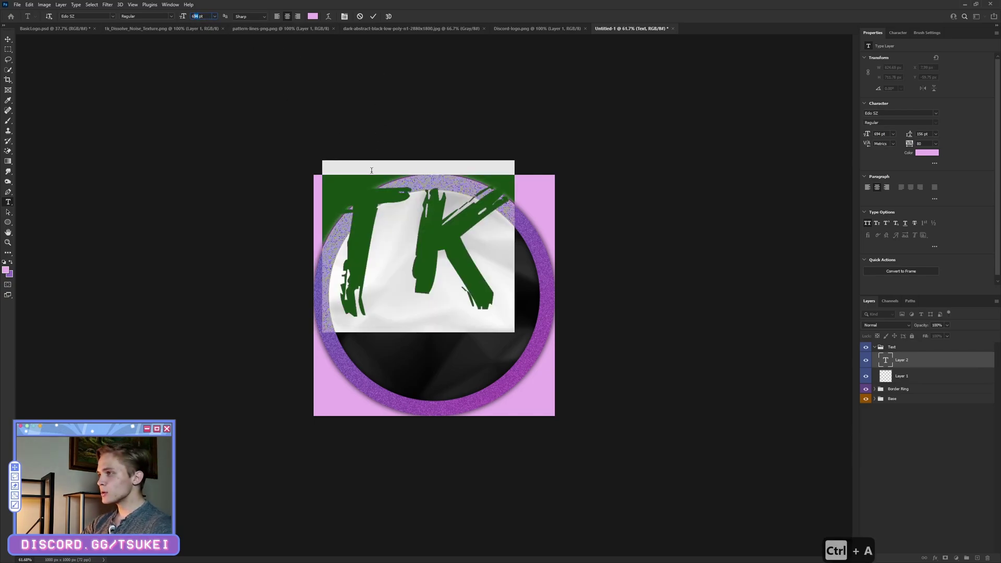
text(43)
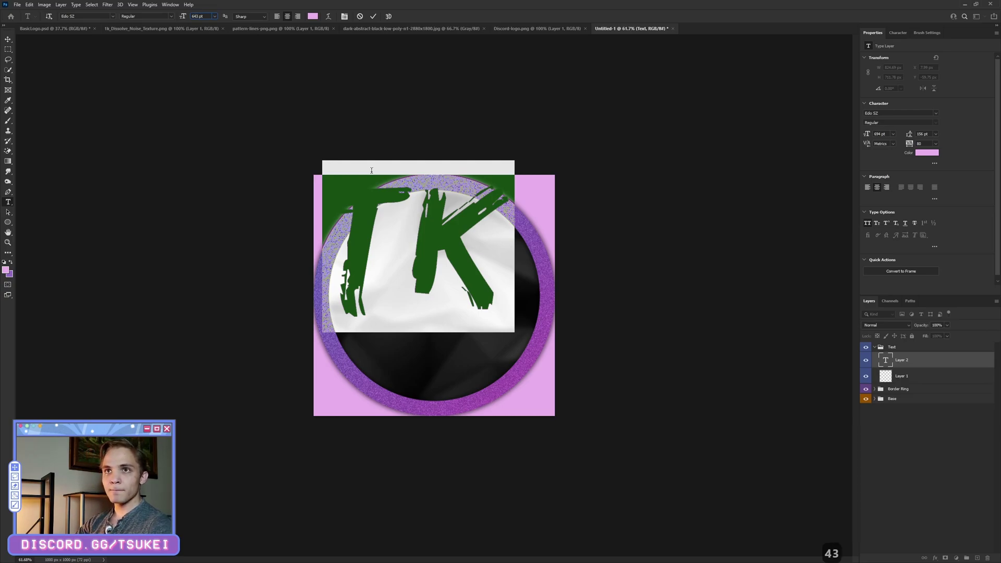
click(374, 16)
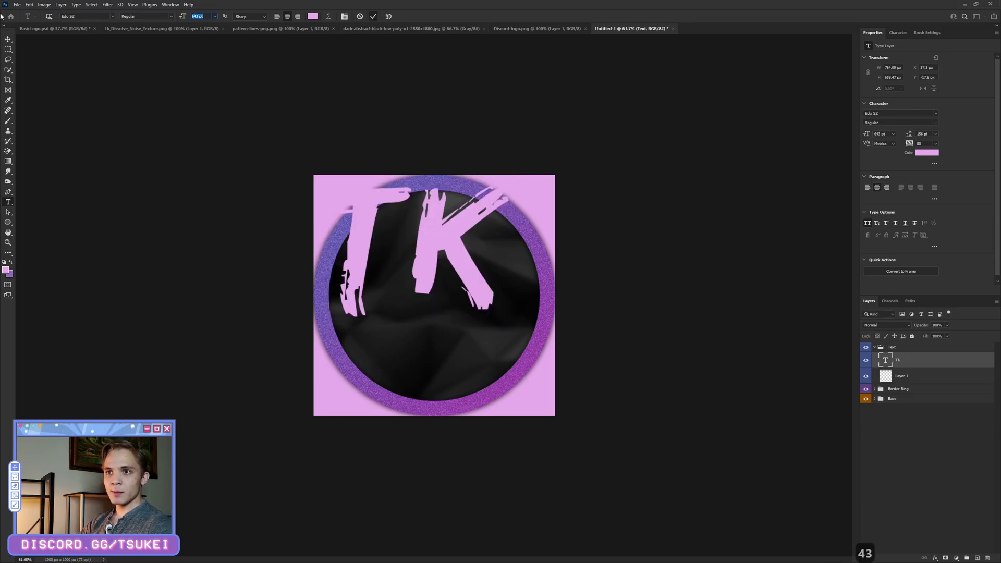
Move the TK initials down into the ring and nudge them down and left to centre them
click(9, 40)
drag(442, 234, 456, 298)
key(Down)
key(Down)
key(Down)
key(Down)
key(Down)
key(Down)
key(Down)
key(Down)
key(Down)
key(Down)
key(Down)
key(Down)
key(Down)
key(Down)
key(Down)
key(Down)
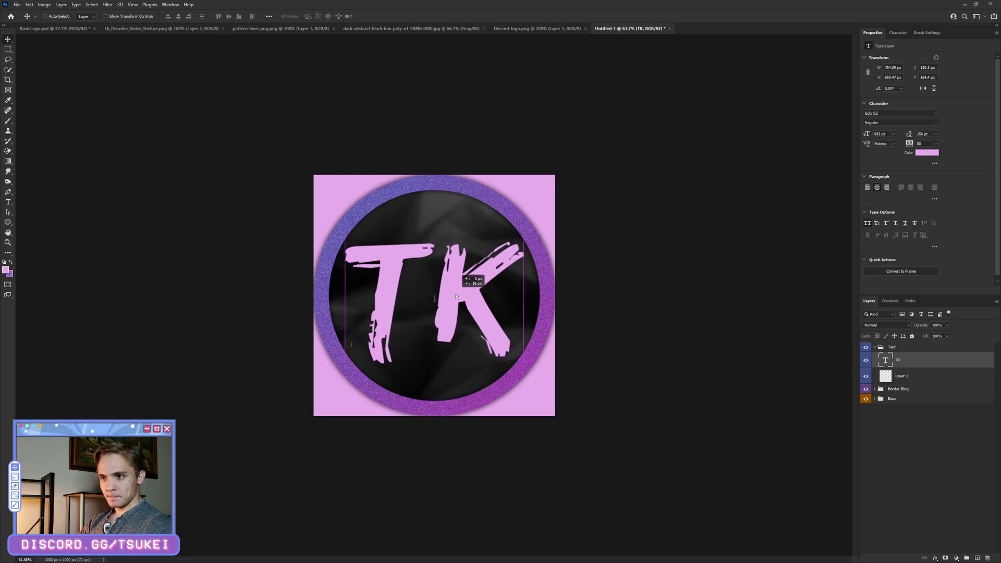
key(Left)
key(Left)
key(Left)
key(Left)
key(Left)
key(Left)
key(Left)
key(Left)
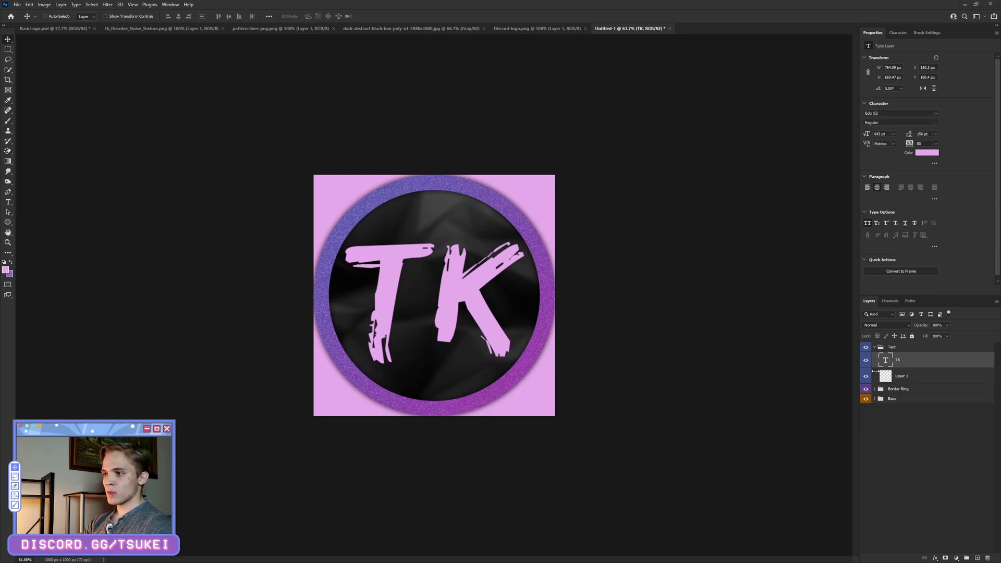
click(910, 378)
Delete the old Layer 1 and drag the diagonal line pattern into the logo document
key(Delete)
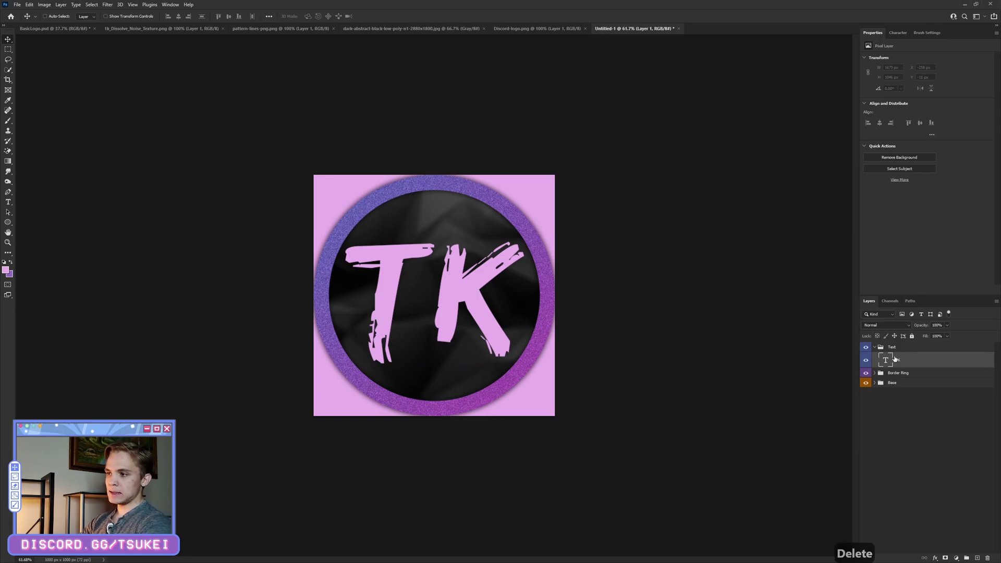
click(306, 29)
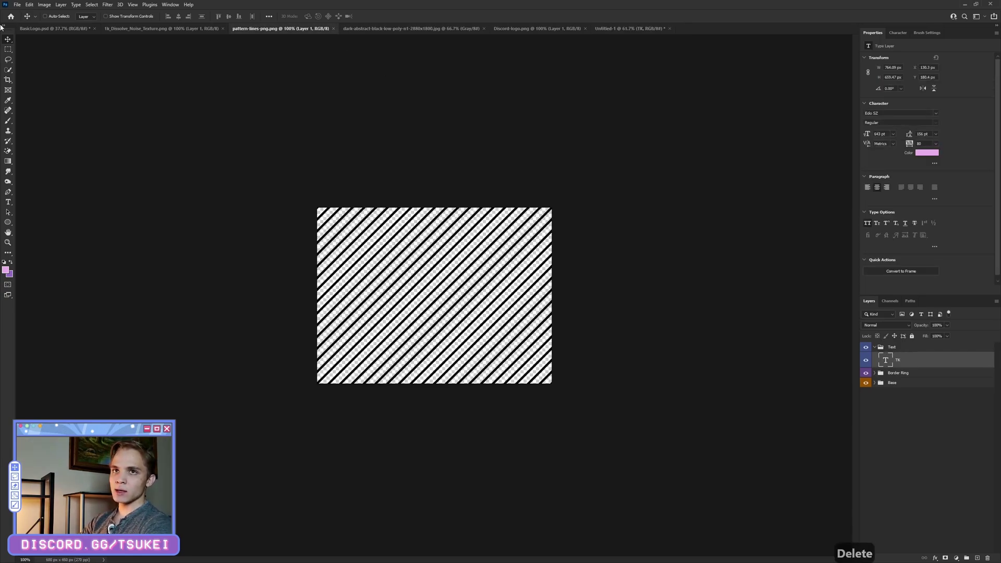
drag(437, 270, 422, 301)
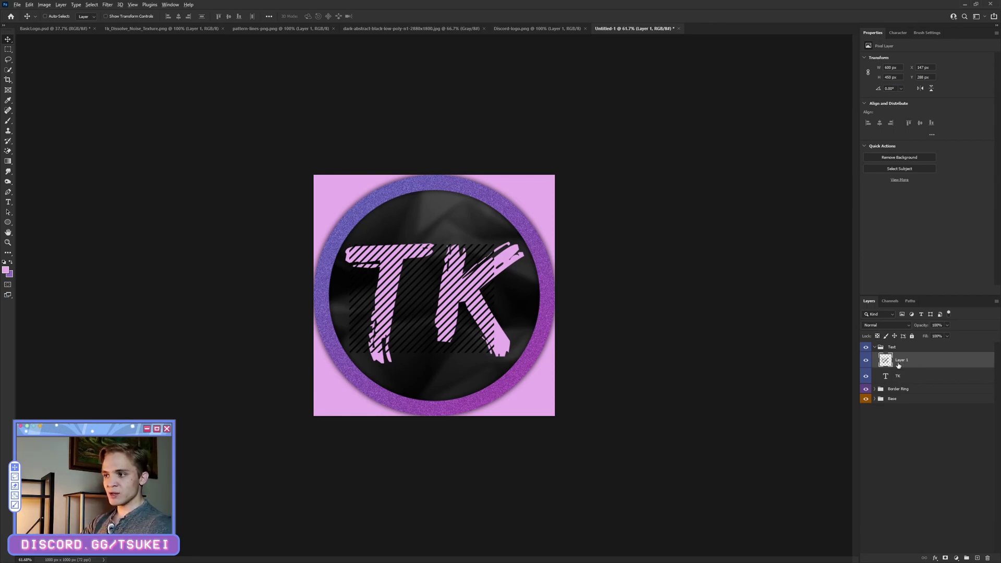
Clip the stripe layer to the TK text and scale it to about 134.5% to cover both letters
right_click(898, 364)
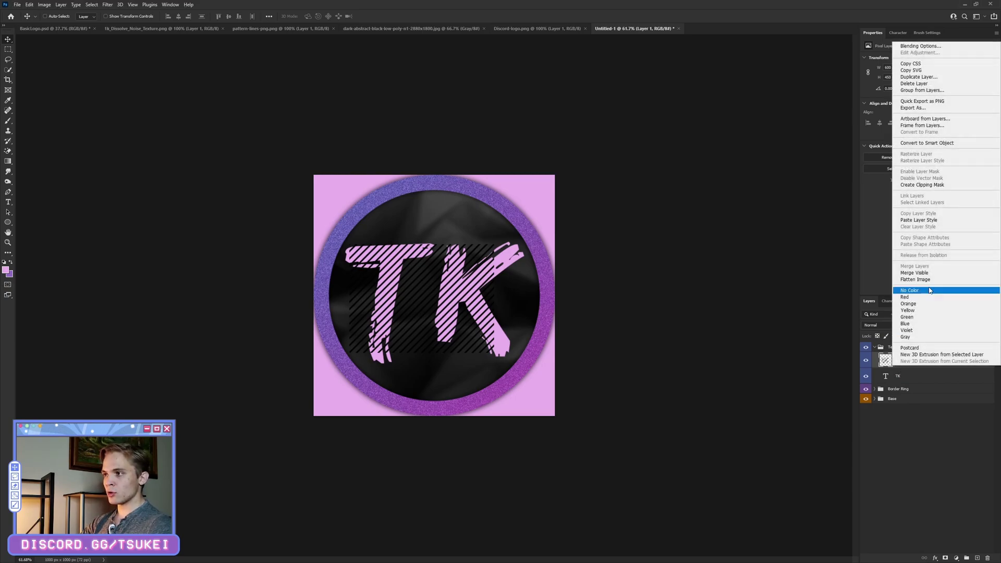
click(944, 441)
alt+click(904, 367)
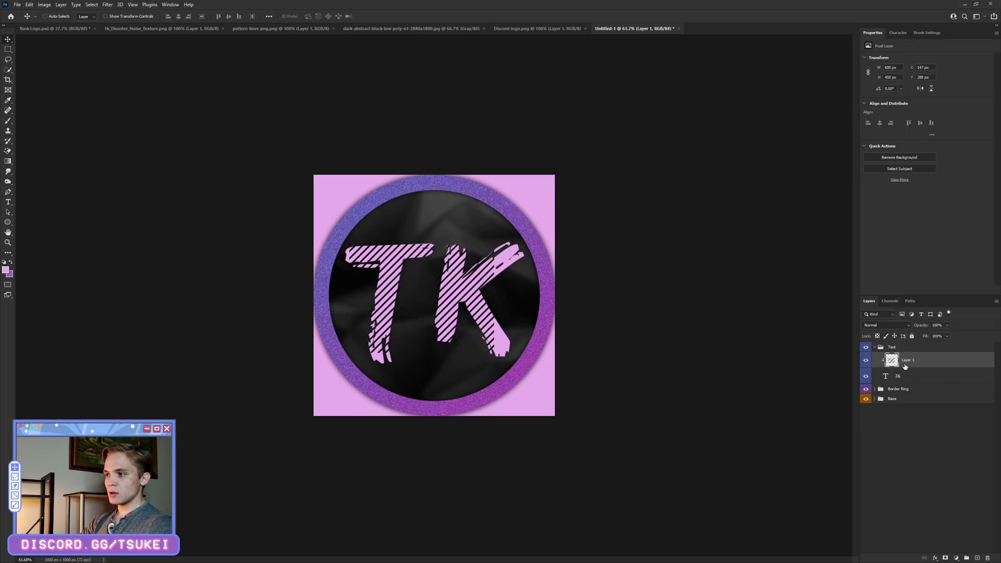
key(ctrl+t)
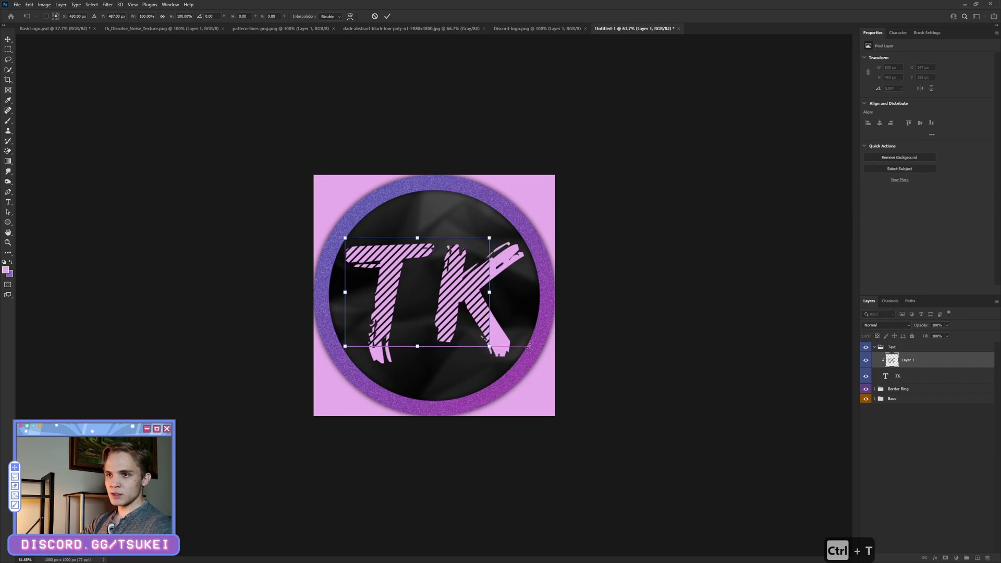
drag(492, 348, 534, 375)
click(387, 16)
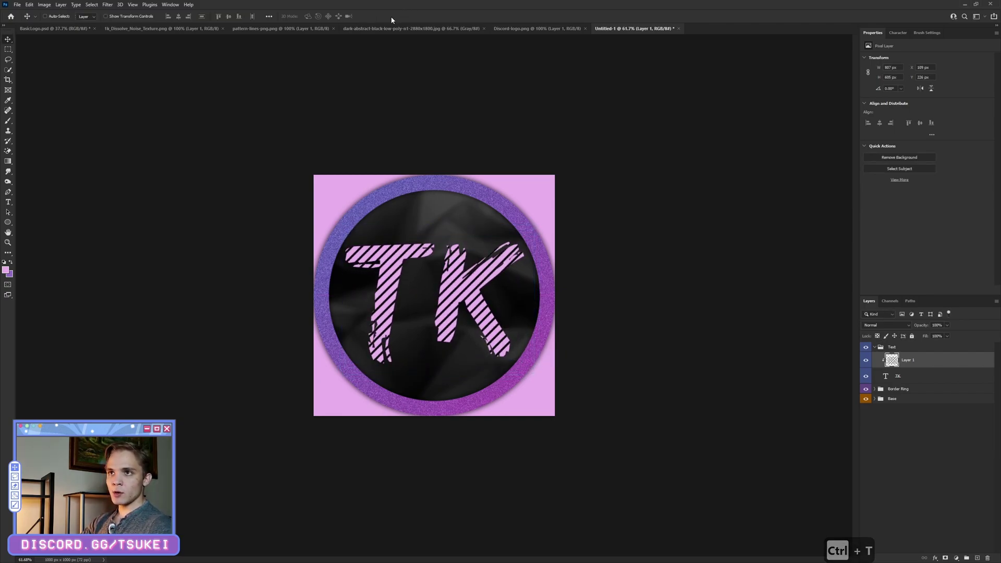
Set the clipped stripe layer's blend mode to Soft Light
scroll(344, 345, up, 1)
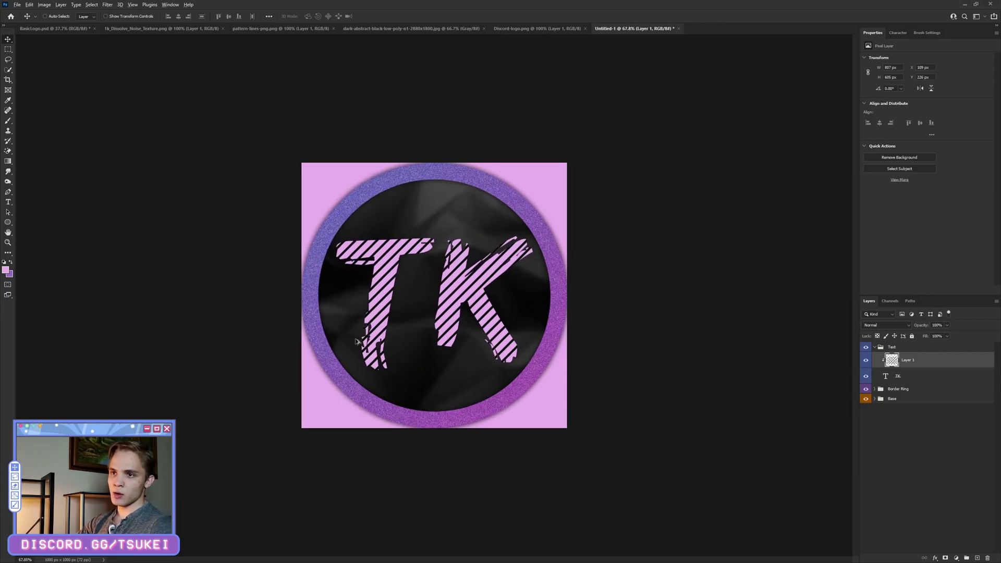
scroll(344, 333, up, 20)
scroll(277, 308, down, 20)
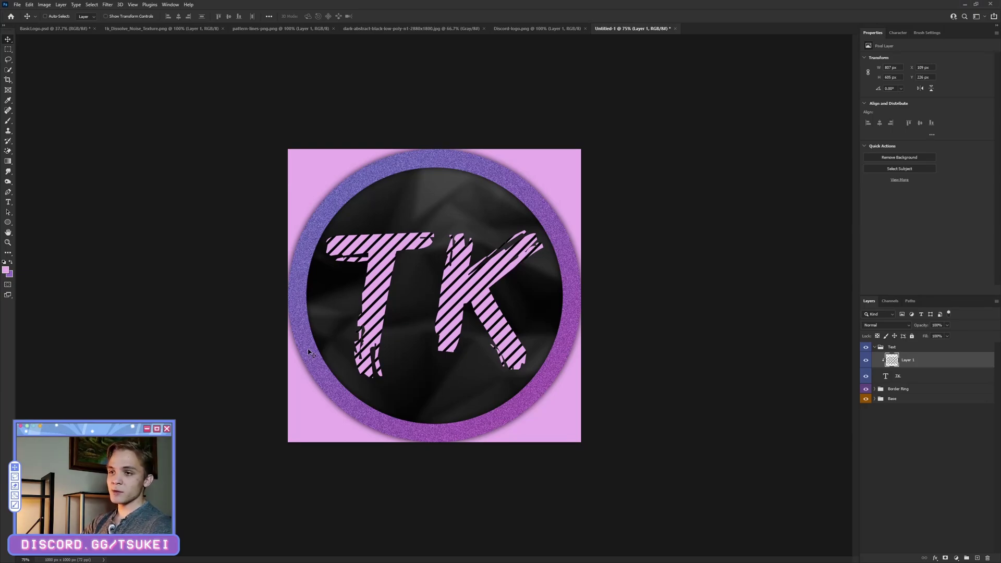
scroll(311, 353, down, 1)
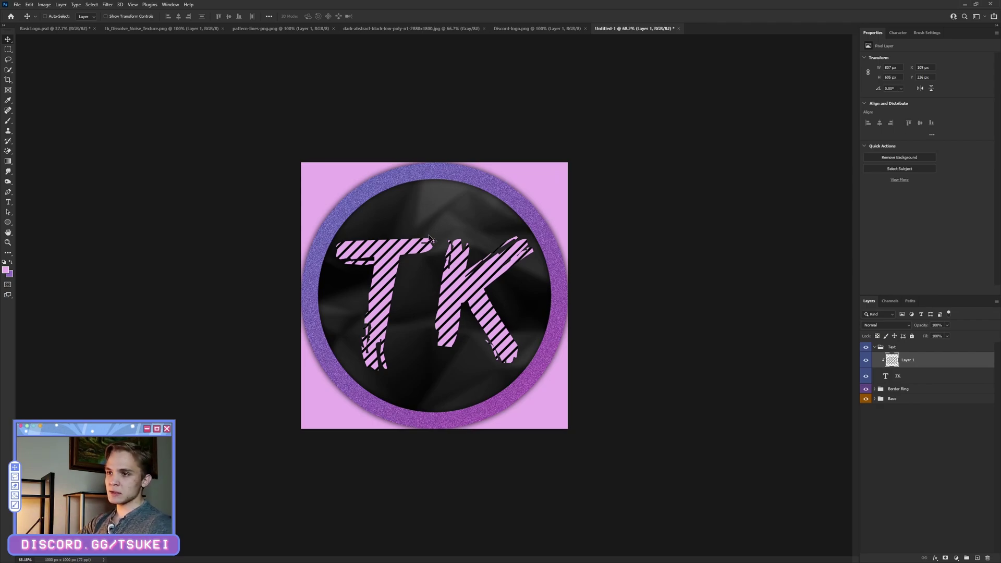
scroll(426, 269, down, 1)
scroll(426, 269, up, 2)
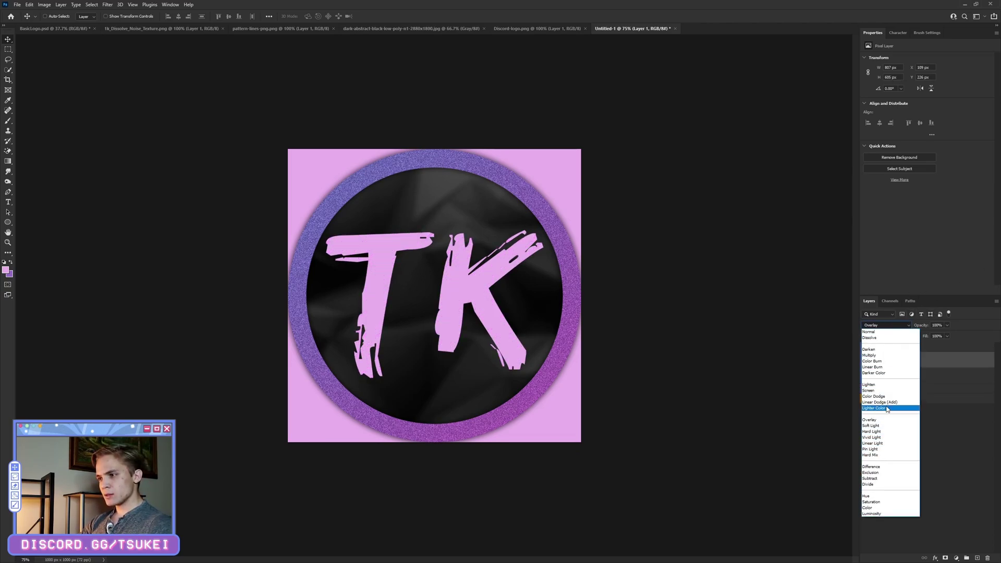
click(876, 426)
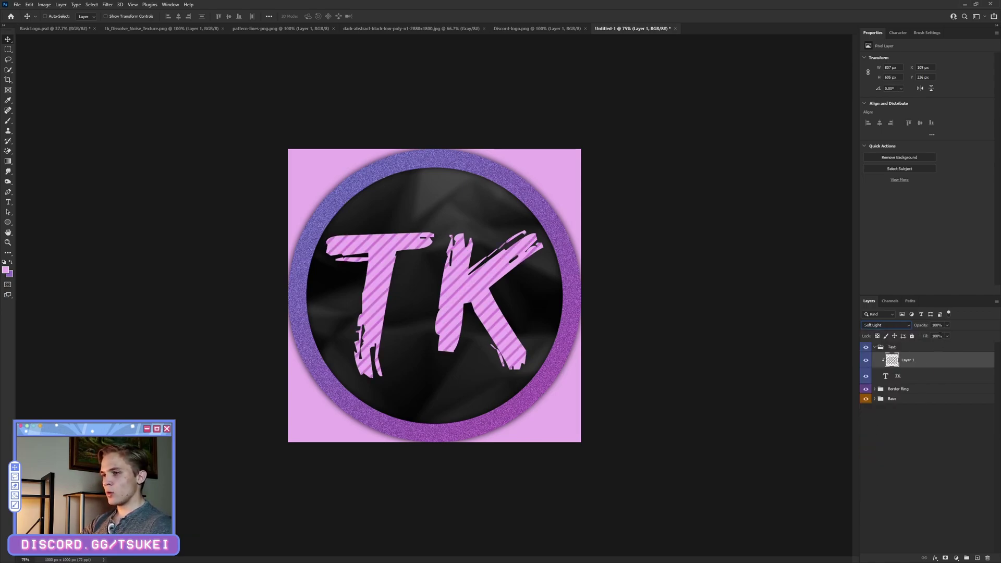
click(955, 415)
Duplicate the TK text layer and name the copy 'Main Text'
click(921, 381)
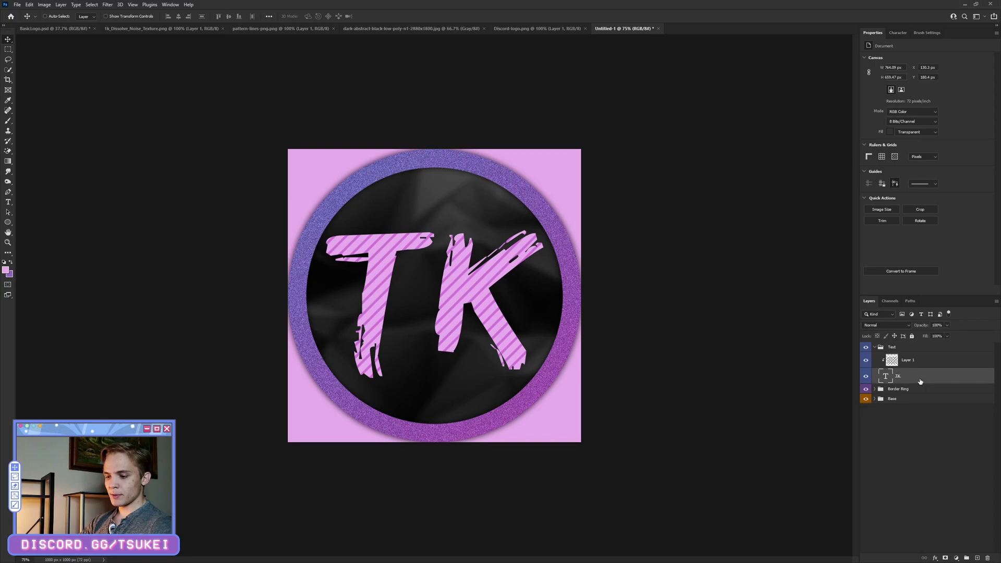
key(ctrl+j)
double_click(916, 376)
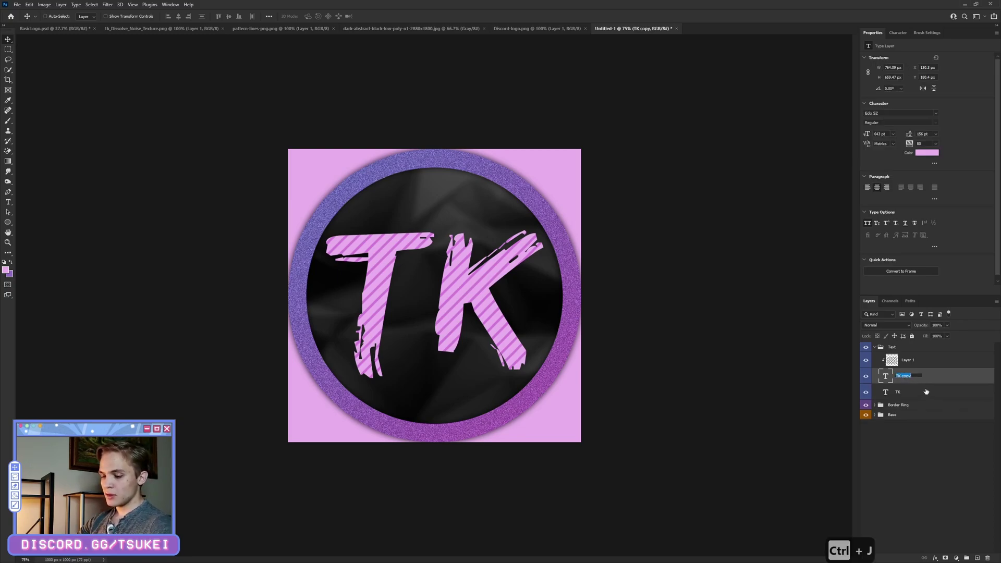
text(Main Text)
key(Return)
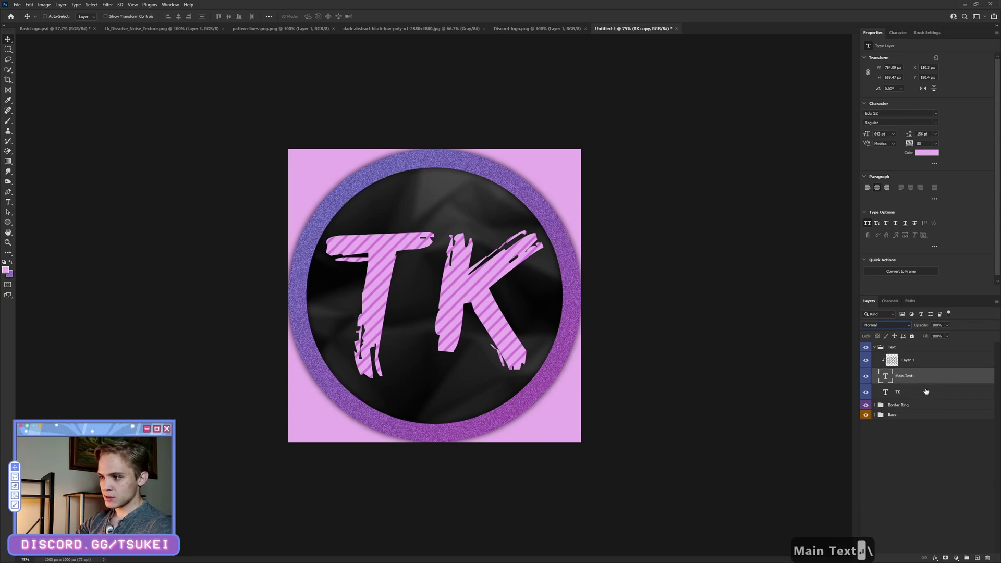
Give the original TK layer a white Color Overlay and rename it 'White Drop'
right_click(926, 392)
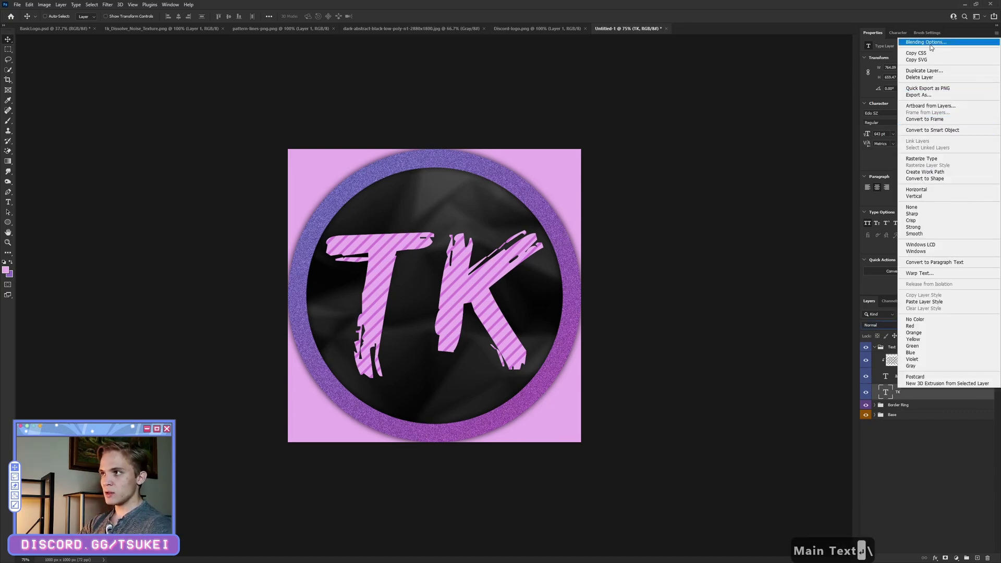
click(931, 43)
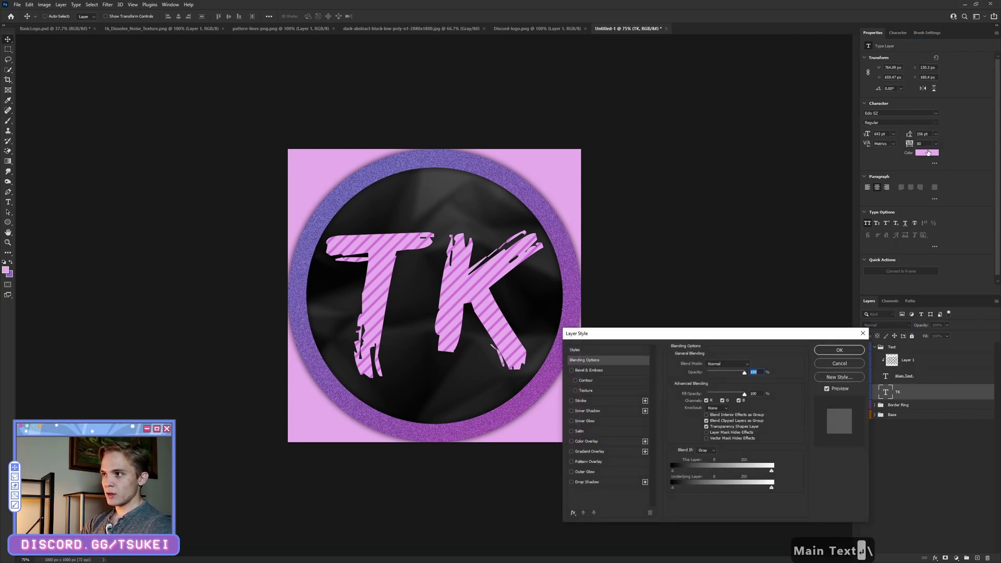
click(586, 442)
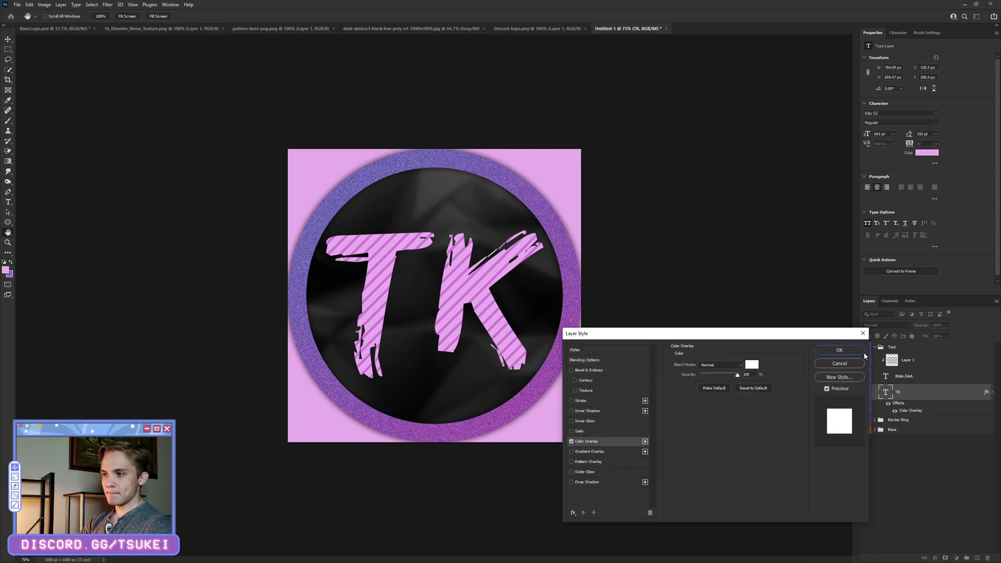
click(840, 351)
click(992, 393)
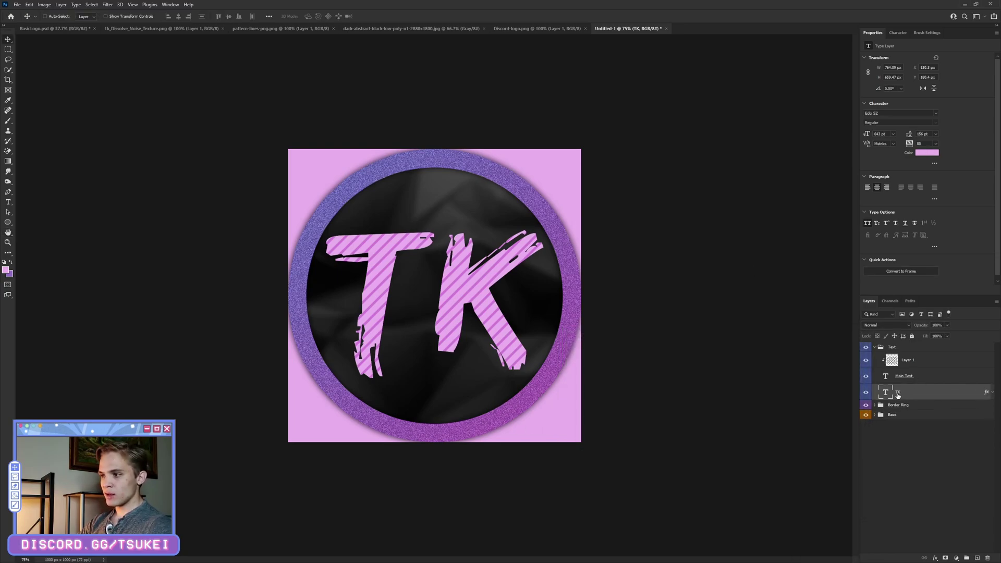
double_click(898, 392)
text(White Drop)
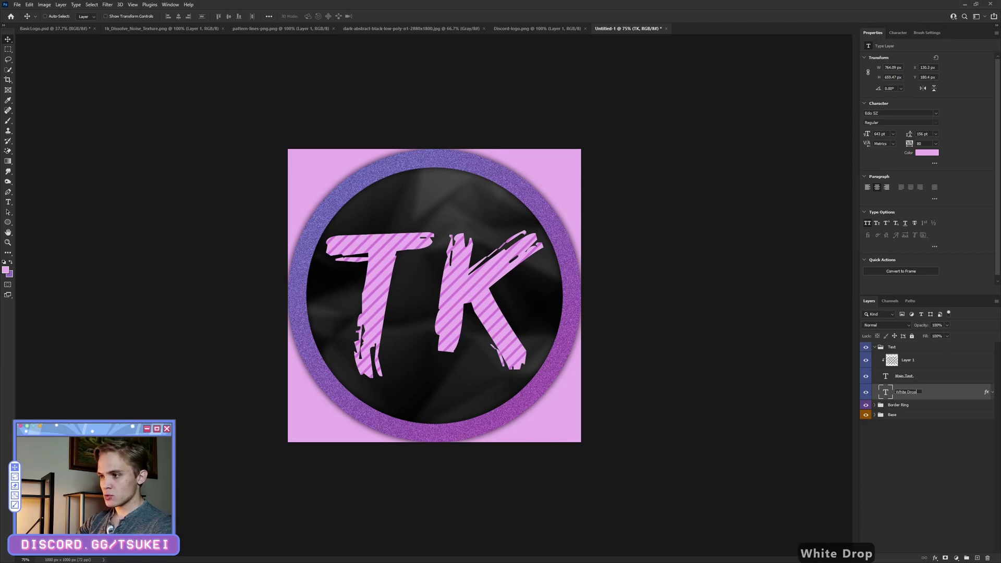
key(Return)
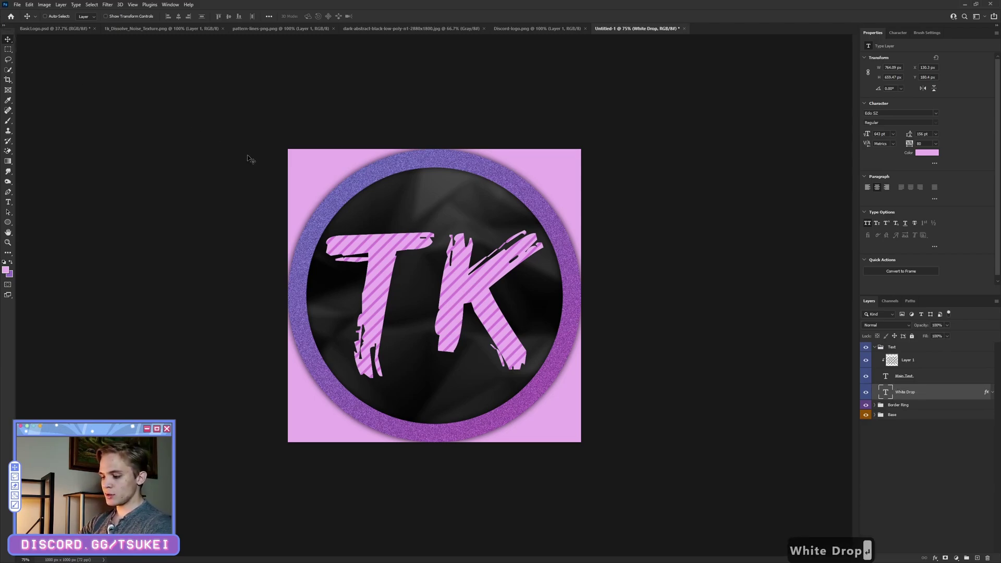
Nudge the White Drop layer a few pixels down and right, then back one step to fine-tune
key(Down)
key(Right)
key(Down)
key(Right)
key(Down)
key(Right)
key(Down)
key(Right)
key(Down)
key(Right)
key(Down)
key(Right)
key(Down)
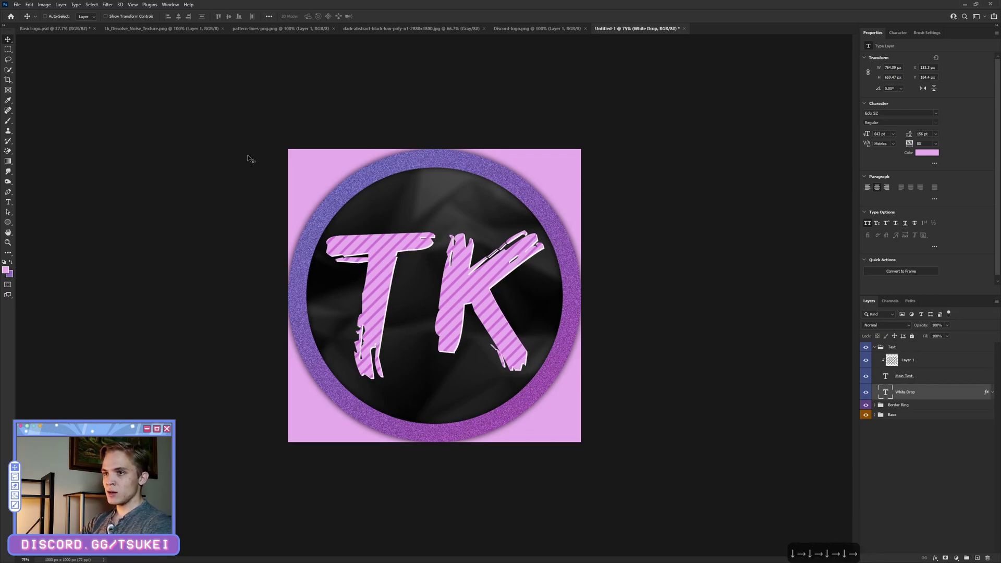
key(Right)
key(Down)
key(Right)
key(Down)
key(Right)
key(Down)
key(Right)
key(Down)
key(Right)
key(Down)
key(Right)
key(Down)
key(Right)
key(Down)
key(Right)
key(Down)
key(Right)
key(Down)
key(Right)
key(Down)
key(Right)
key(Down)
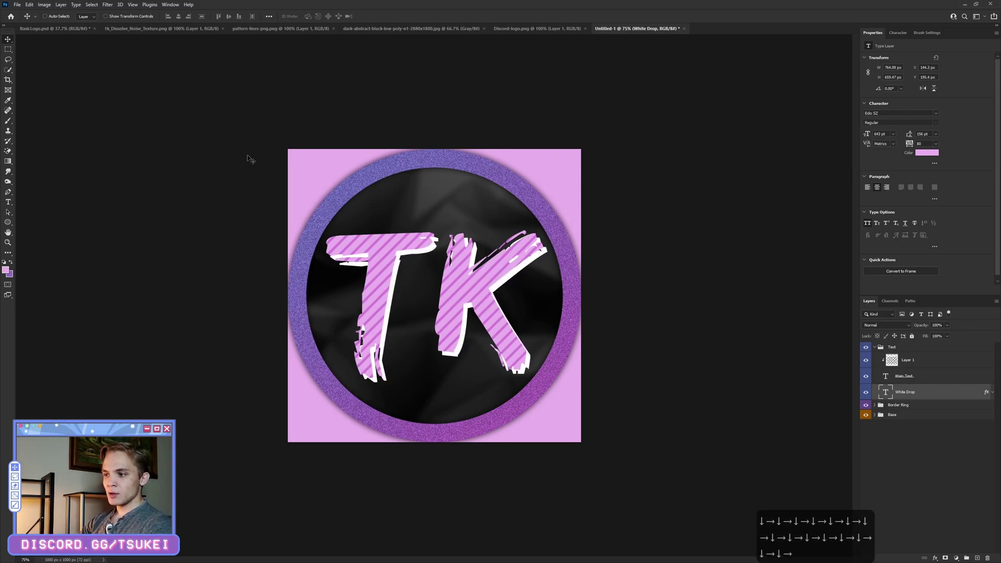
key(Right)
key(Down)
key(Right)
key(Down)
key(Right)
key(Down)
key(Right)
key(Down)
key(Right)
key(Down)
key(Right)
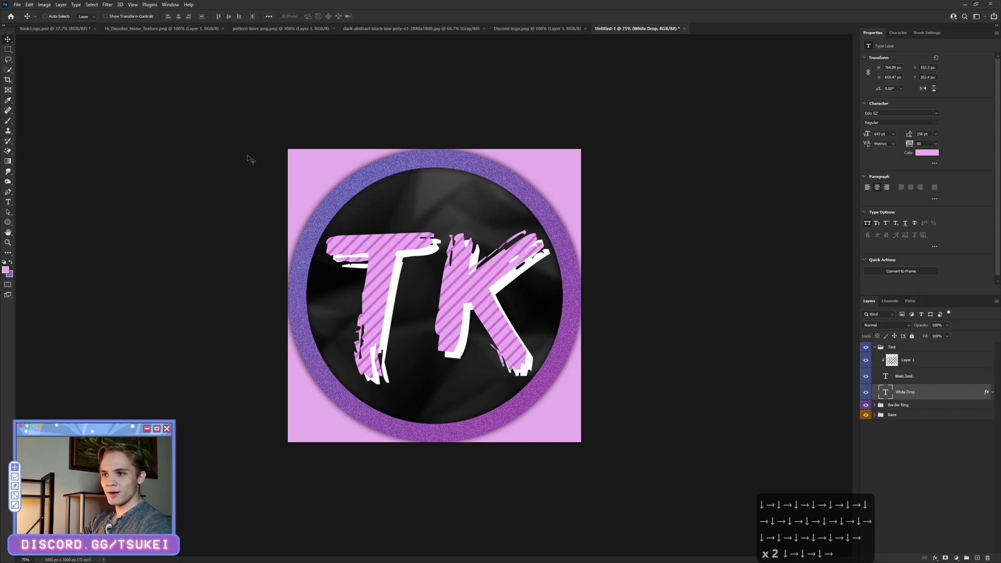
key(Down)
key(Right)
key(Right)
key(Down)
key(Right)
key(Down)
key(Right)
key(Right)
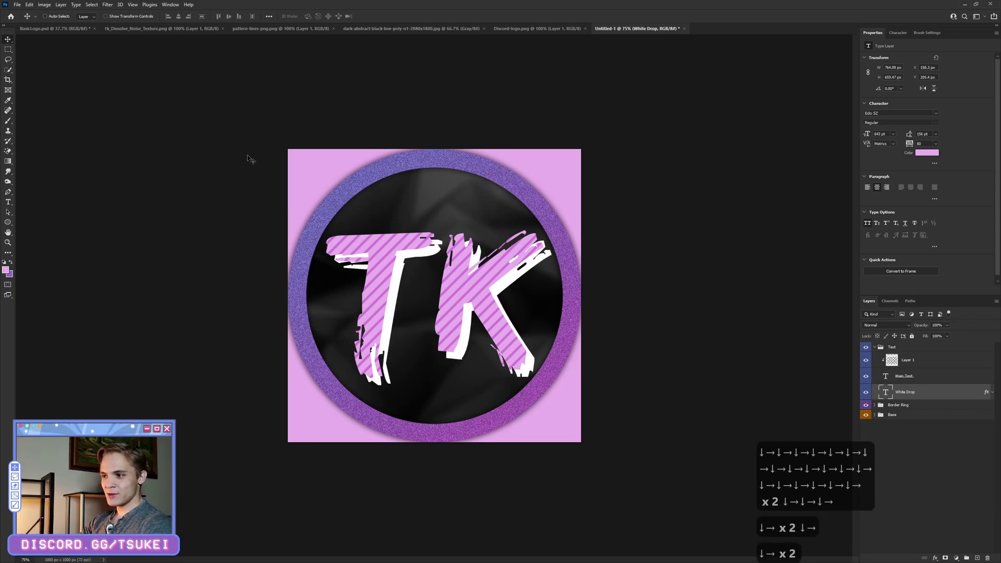
key(Up)
key(Left)
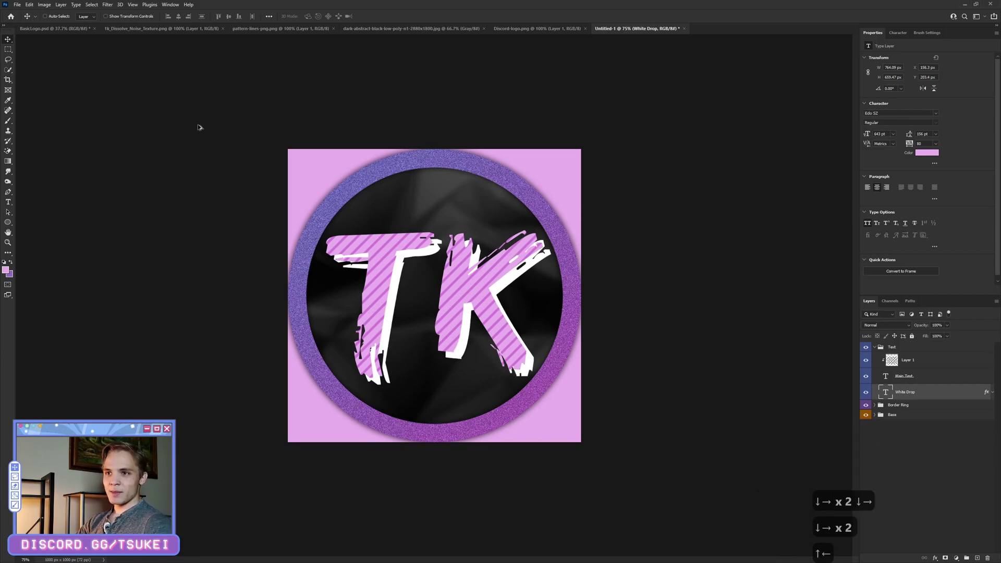
scroll(356, 241, down, 3)
scroll(386, 271, down, 1)
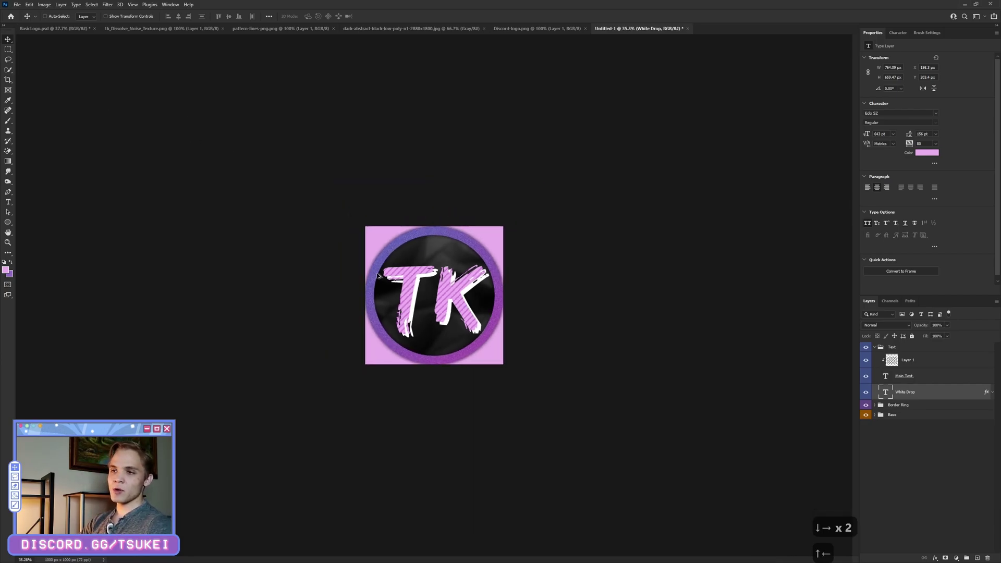
scroll(411, 329, up, 3)
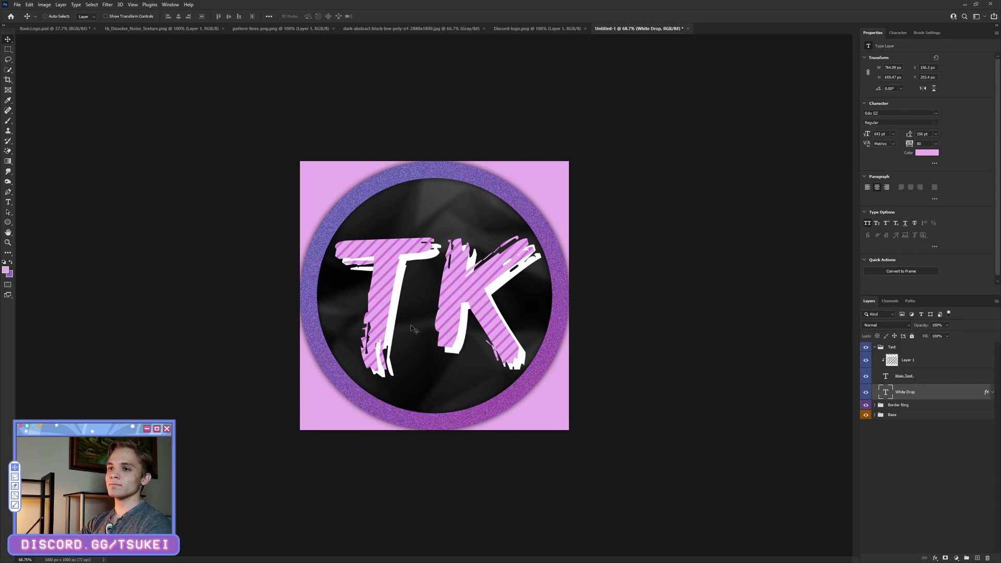